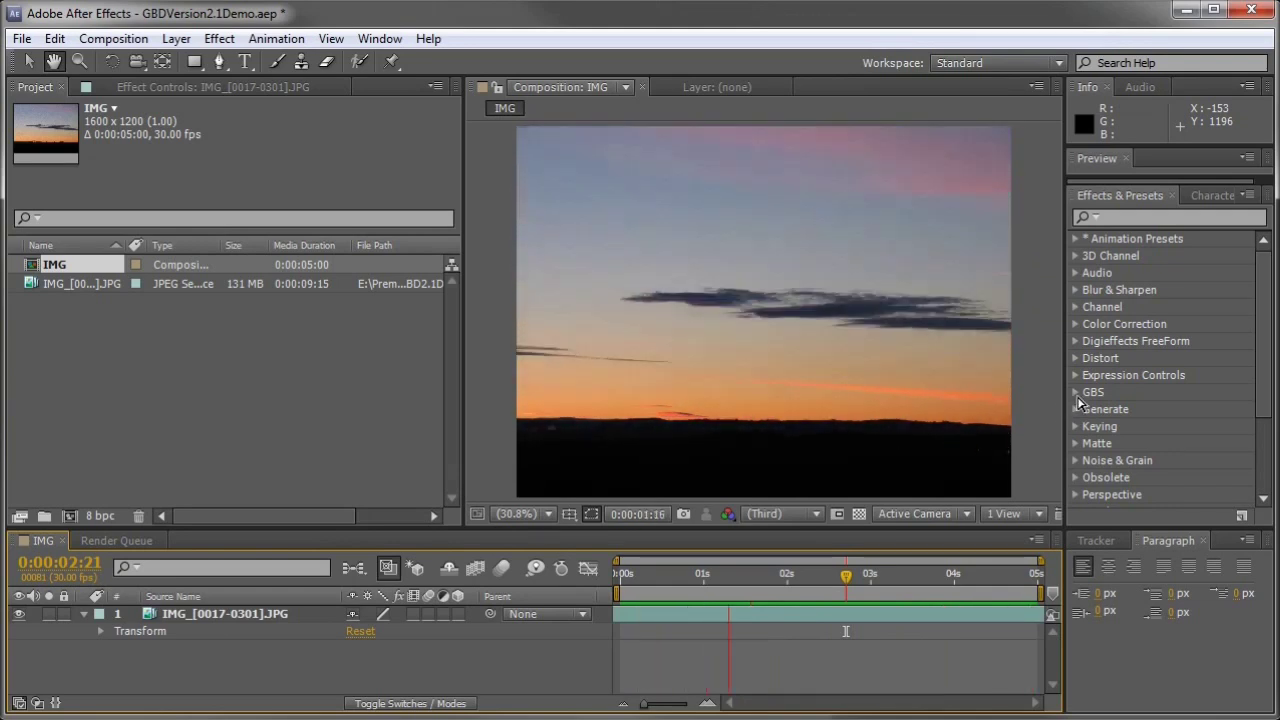
# Expand the GBS category in Effects & Presets to list GBDeflicker.
pyautogui.click(1077, 393)
# Apply GBDeflicker to the IMG_[0017-0301].JPG layer and preview it to compute the luminance graph.
pyautogui.moveTo(1104, 407); pyautogui.dragTo(859, 606)
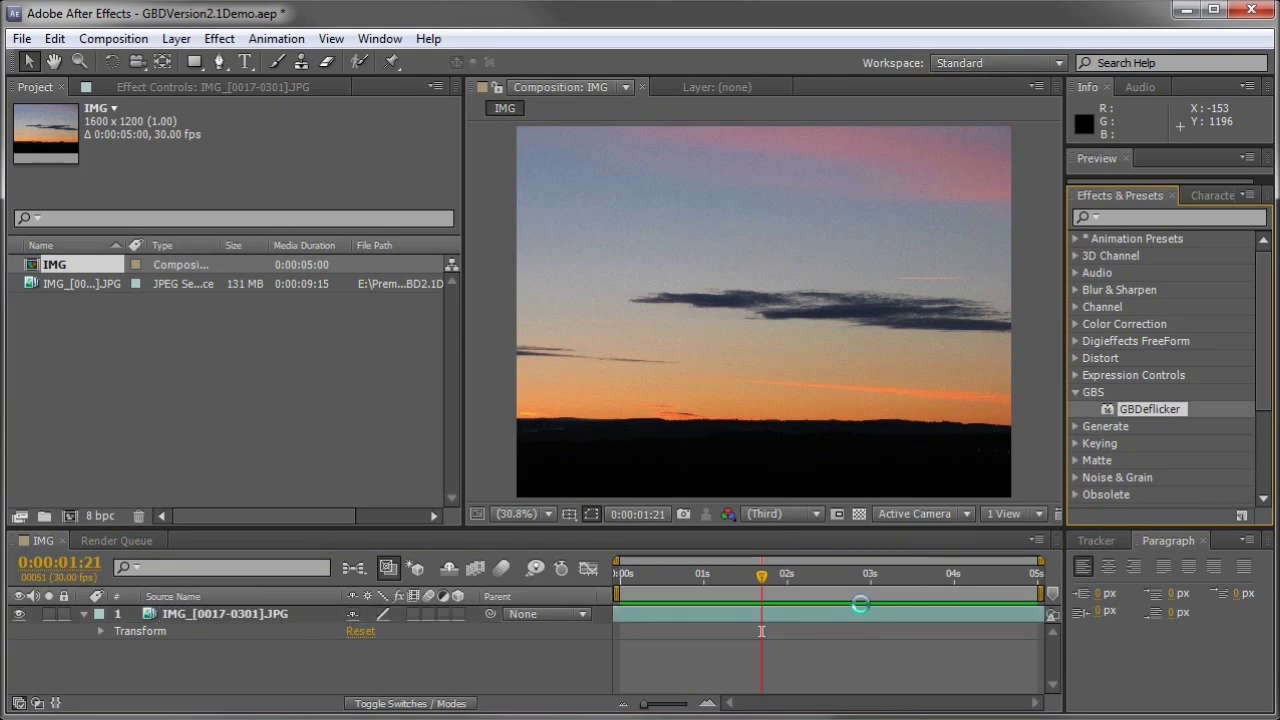
pyautogui.press('space')
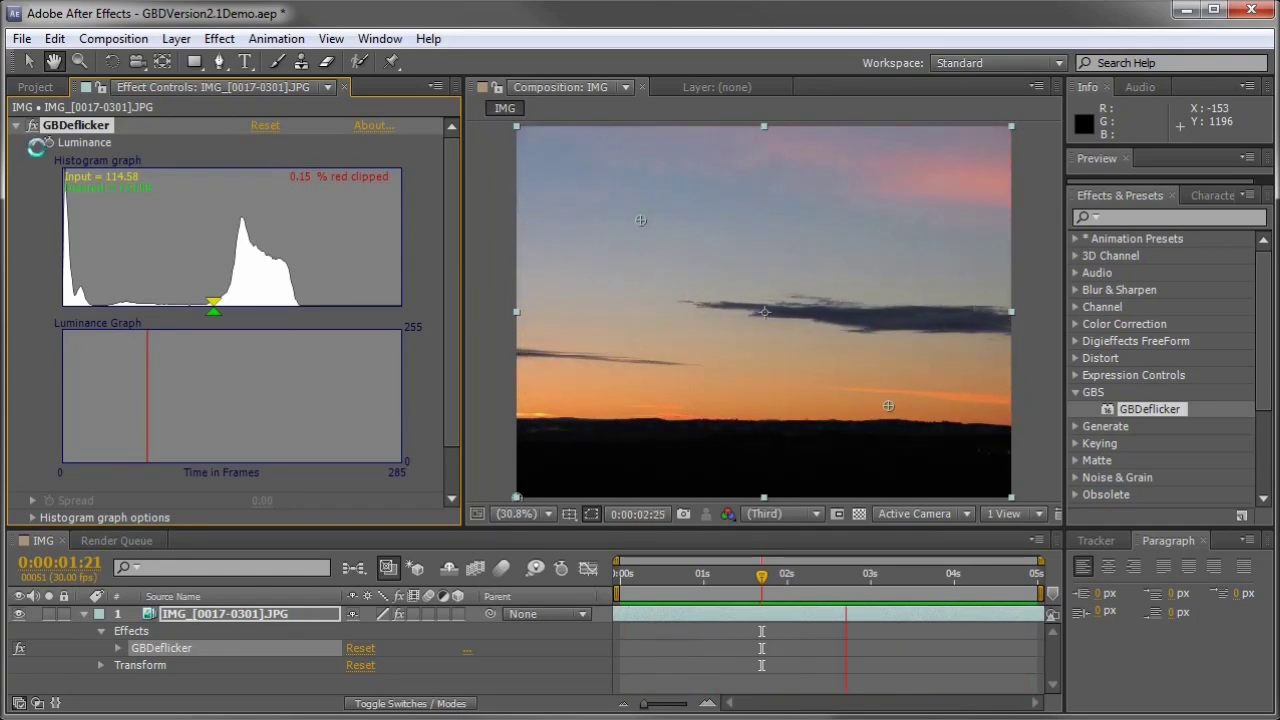
pyautogui.click(33, 143)
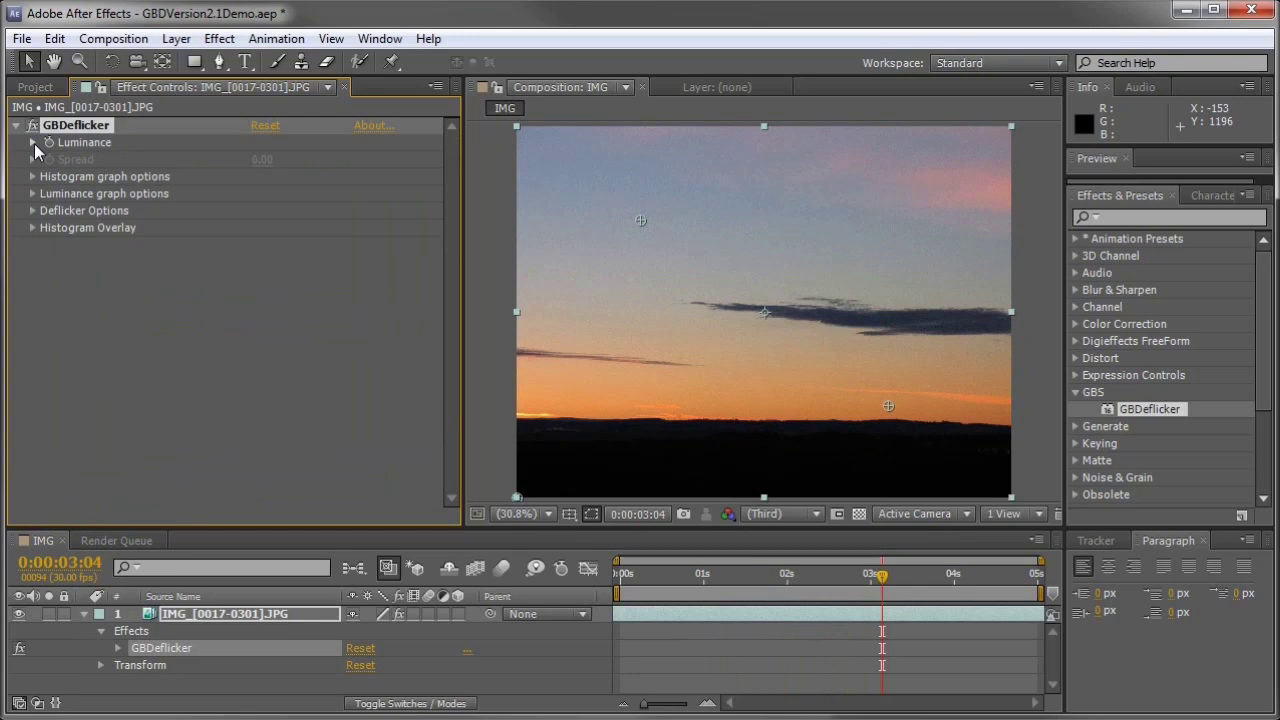
# Show the Luminance graph at an earlier frame (variance 2.69) and open Histogram graph options.
pyautogui.click(33, 143)
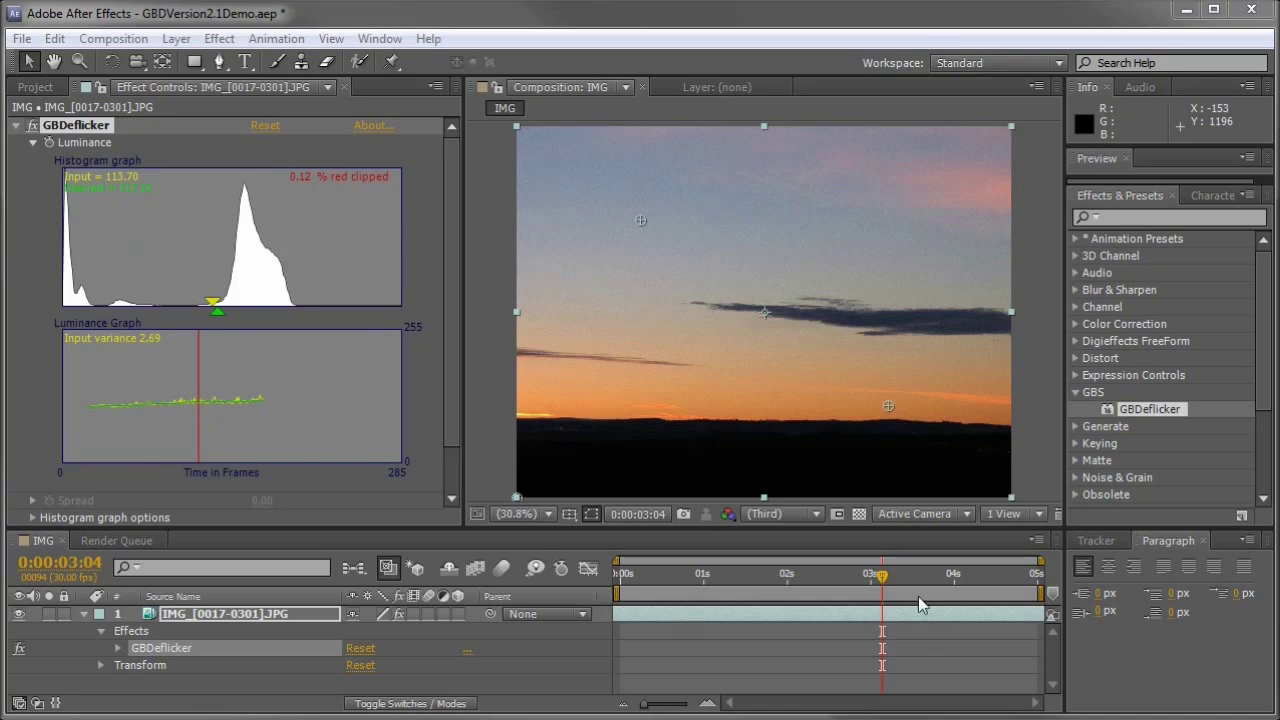
pyautogui.moveTo(882, 576)
pyautogui.mouseDown()
pyautogui.moveTo(646, 575)
pyautogui.moveTo(958, 605)
pyautogui.mouseUp()
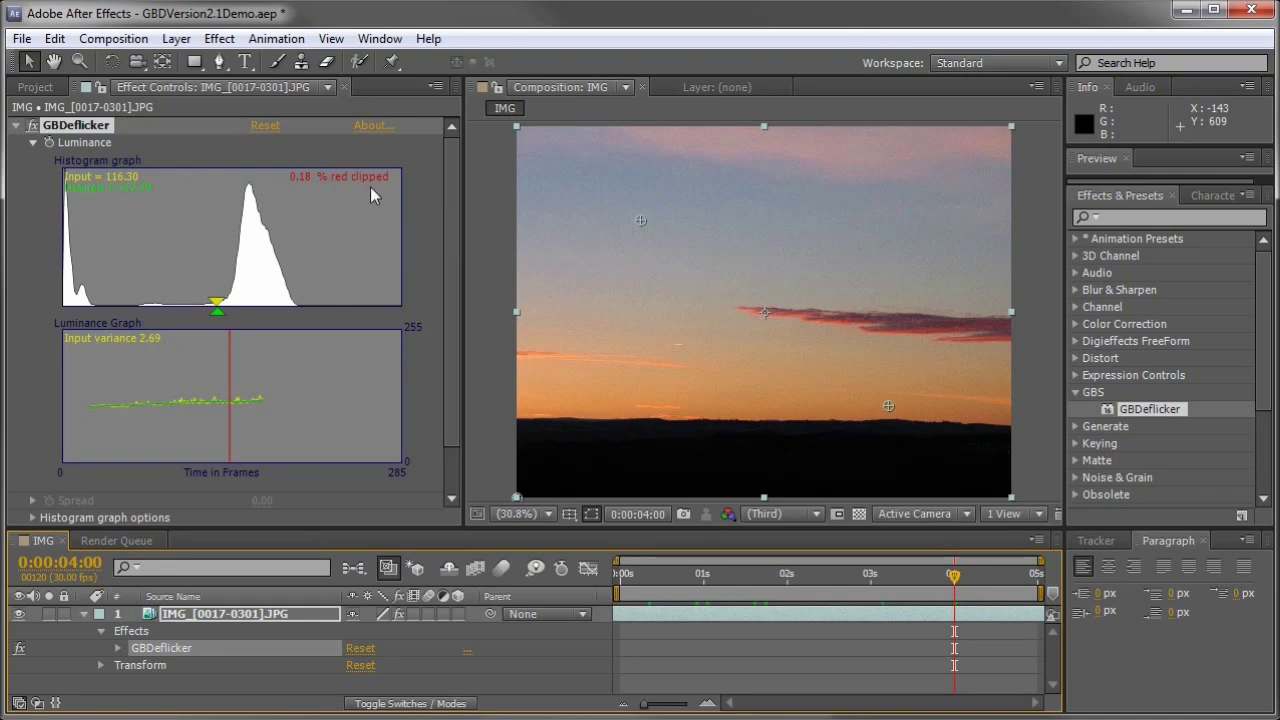
pyautogui.click(32, 518)
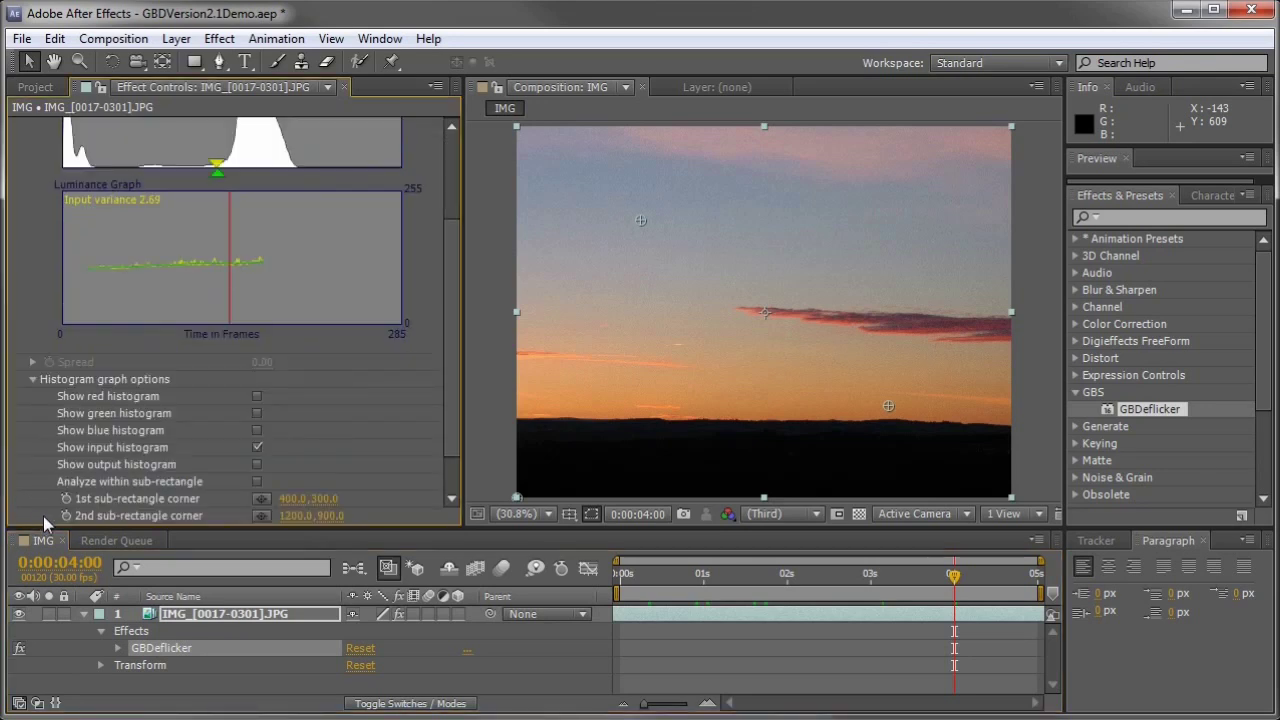
# Turn on the red, green and blue channel histograms in the graph.
pyautogui.click(258, 398)
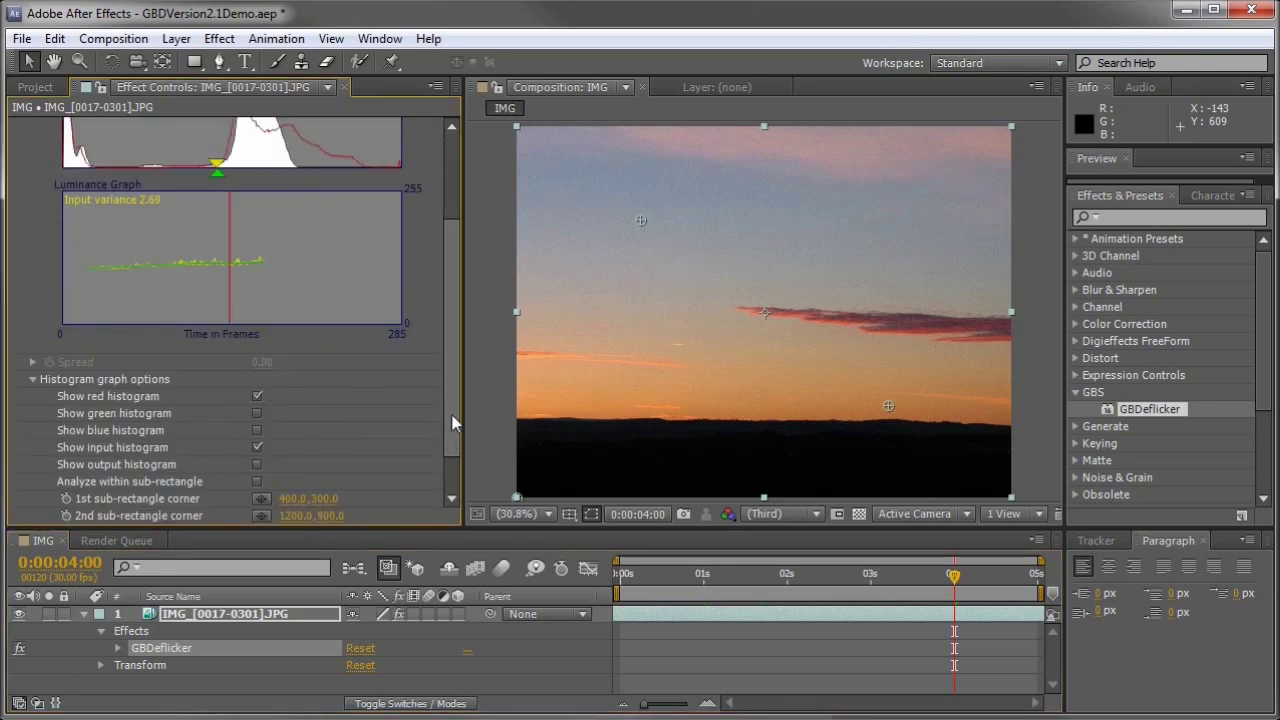
pyautogui.scroll(3, 380, 350)
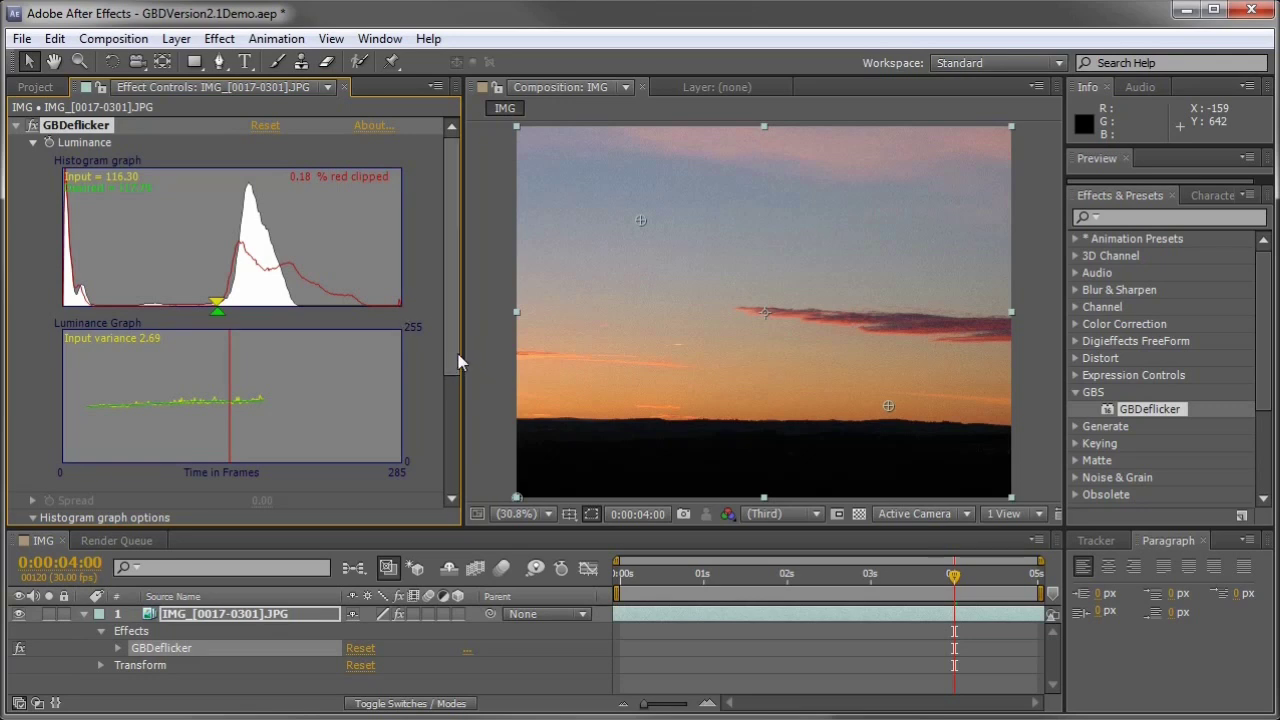
pyautogui.moveTo(454, 374); pyautogui.dragTo(454, 456)
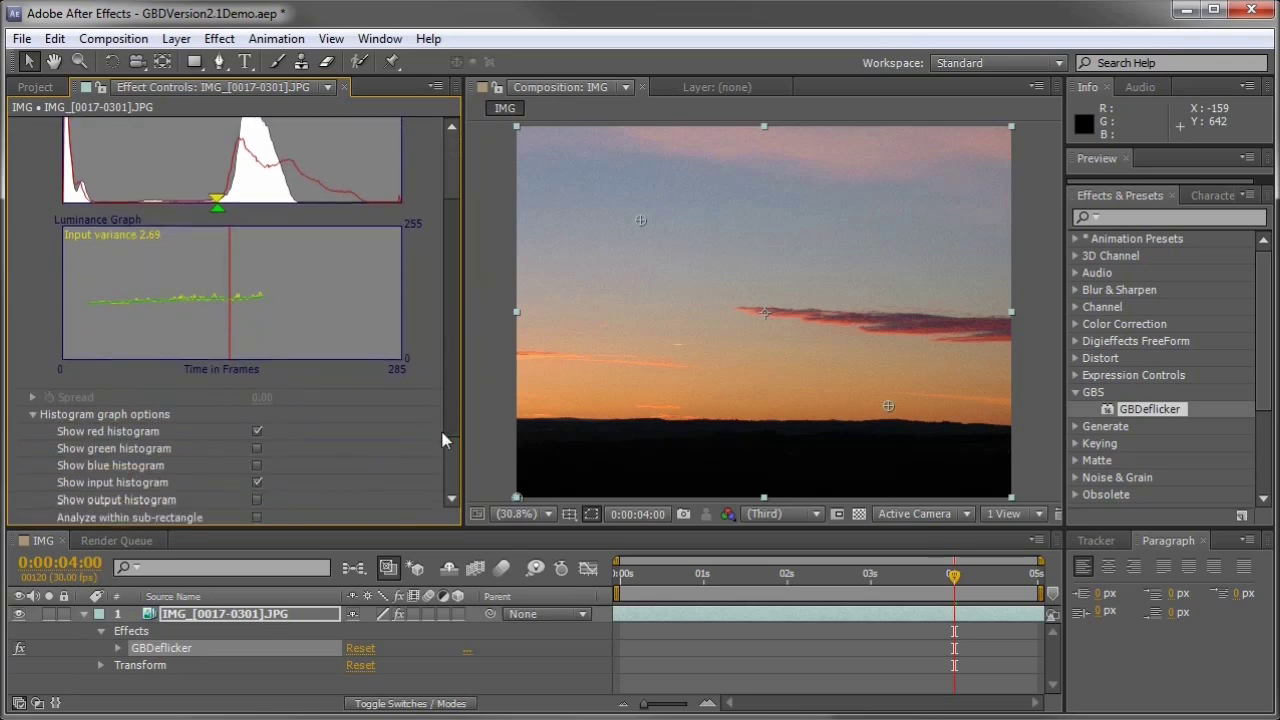
pyautogui.click(257, 446)
pyautogui.click(257, 463)
pyautogui.click(257, 480)
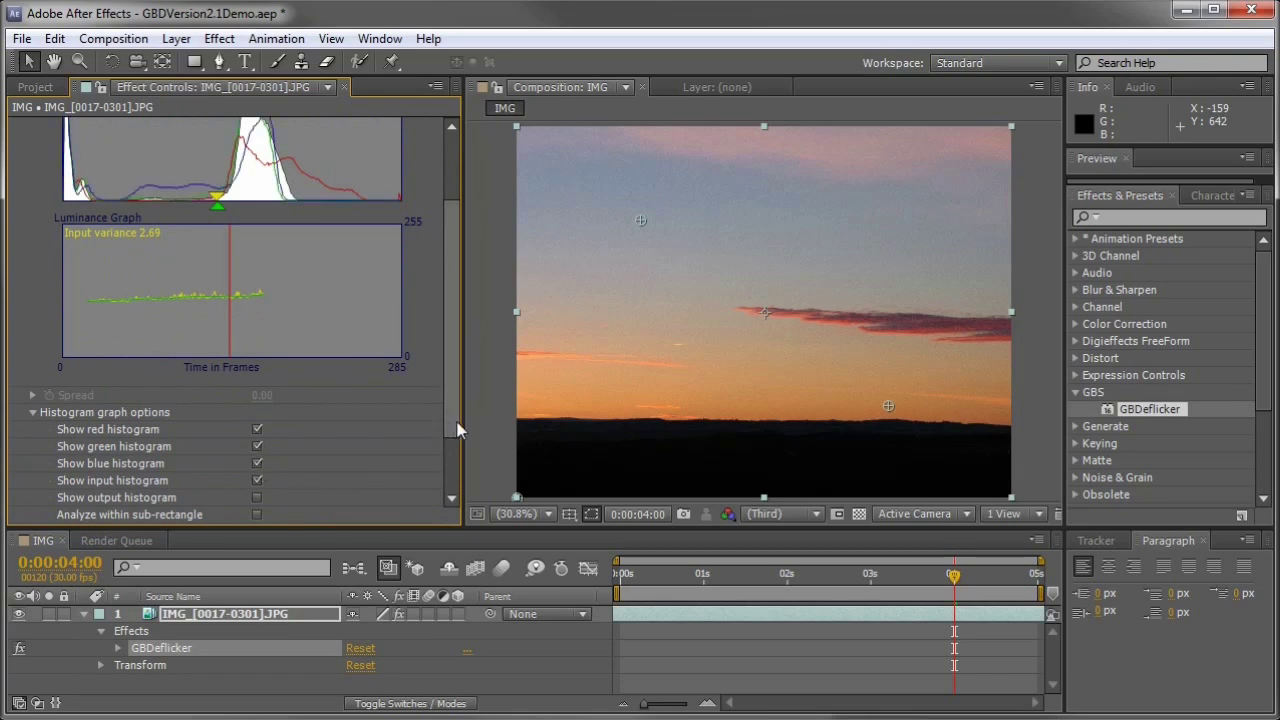
pyautogui.moveTo(449, 436); pyautogui.dragTo(460, 388)
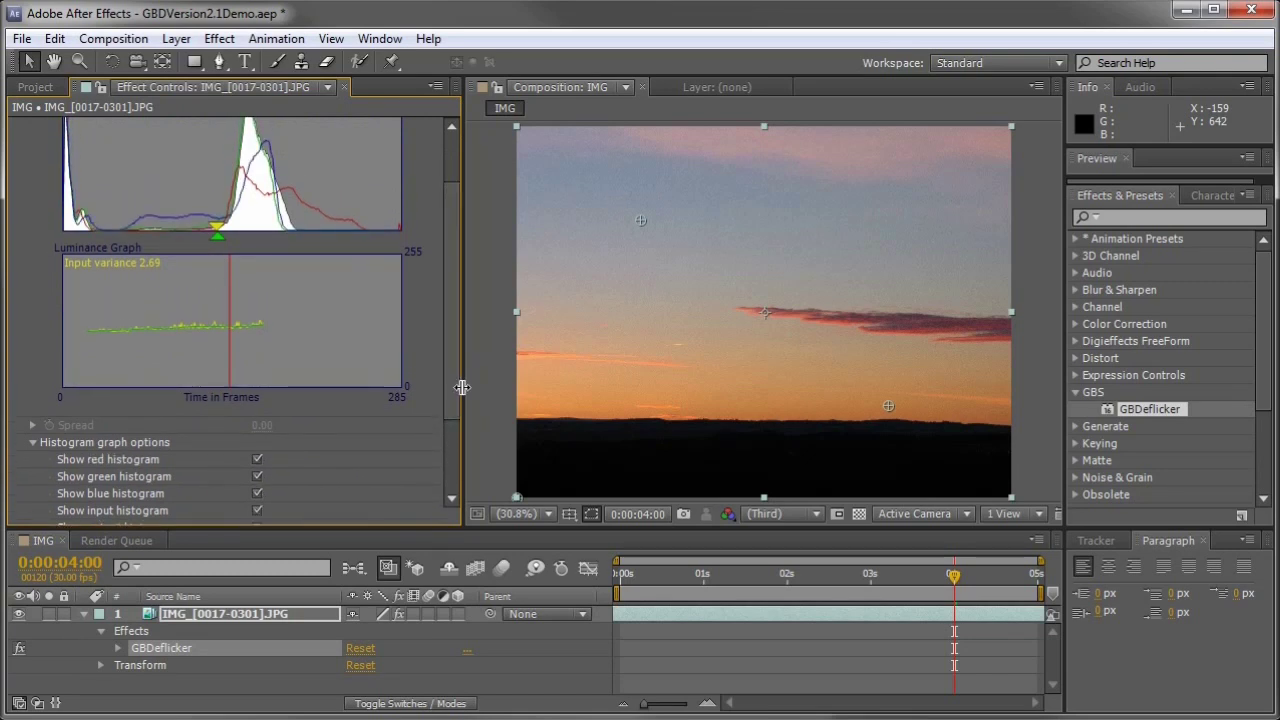
# Turn the red, green and blue histograms back off and enable Show output histogram.
pyautogui.click(257, 459)
pyautogui.click(257, 476)
pyautogui.click(257, 493)
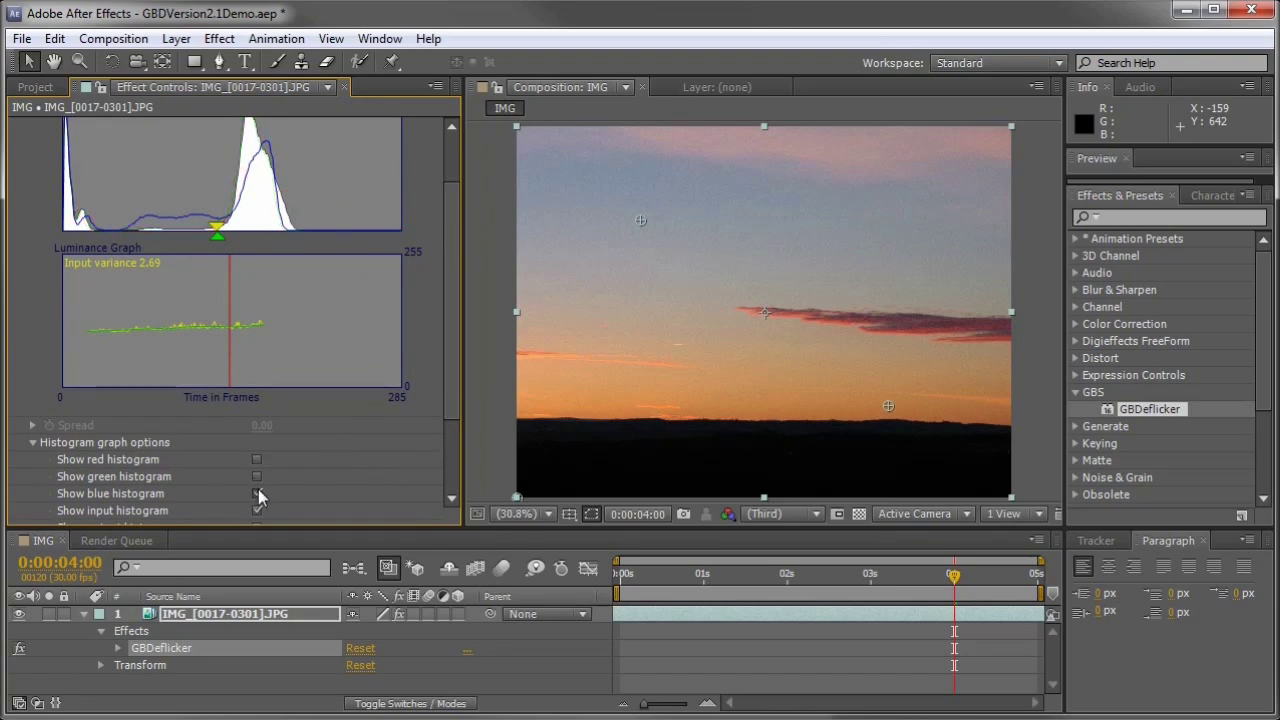
pyautogui.scroll(-2, 456, 413)
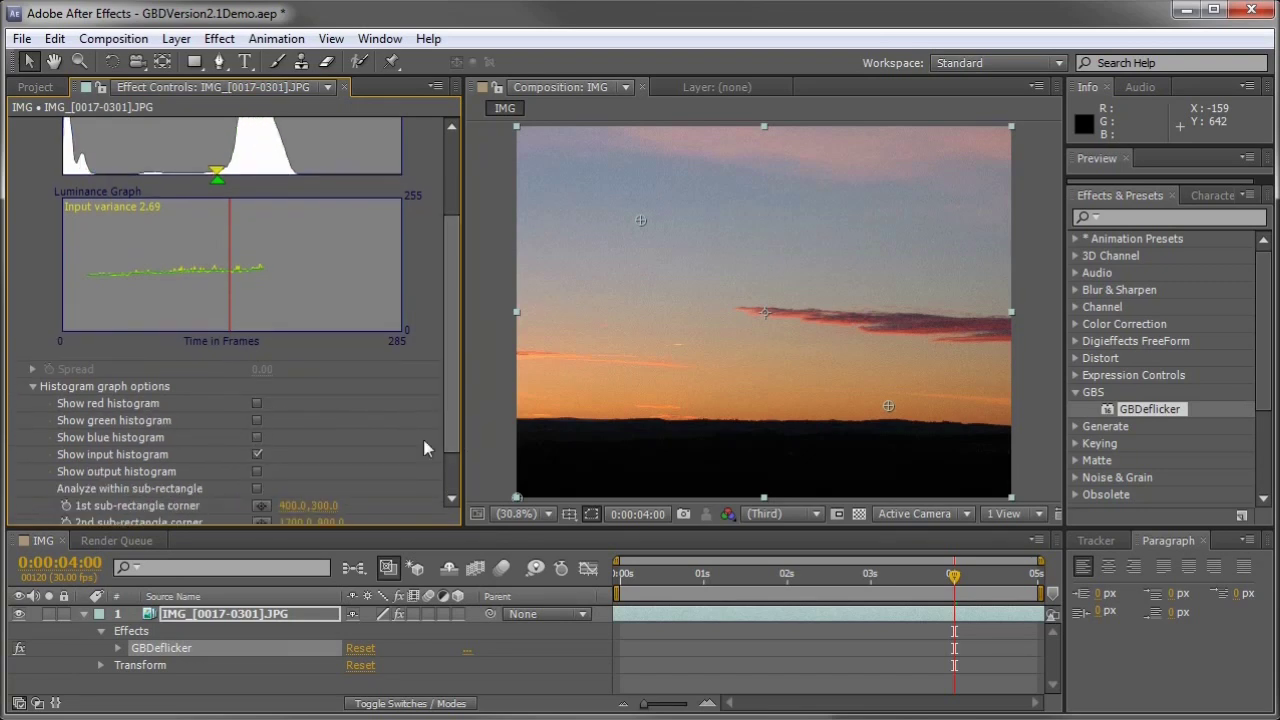
pyautogui.click(258, 470)
pyautogui.scroll(4, 448, 431)
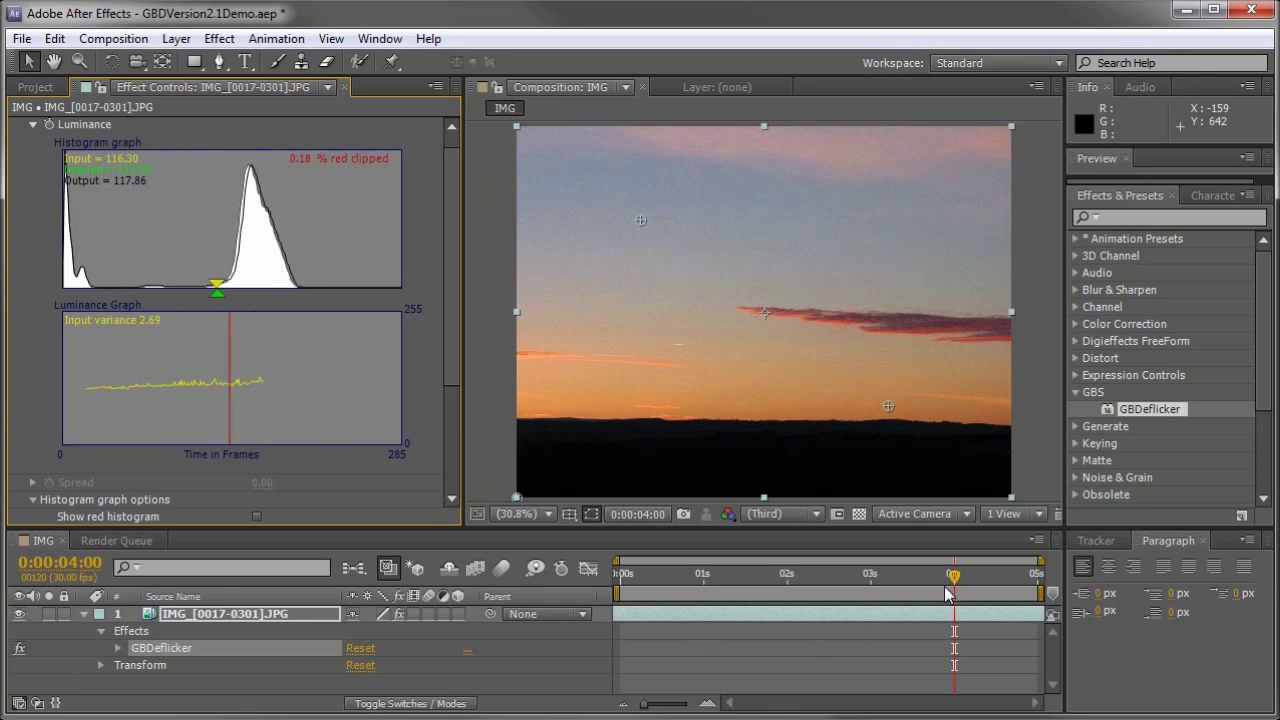
# At frame 0:00:03:09, hide the output histogram and collapse Histogram graph options.
pyautogui.moveTo(954, 578); pyautogui.dragTo(898, 587)
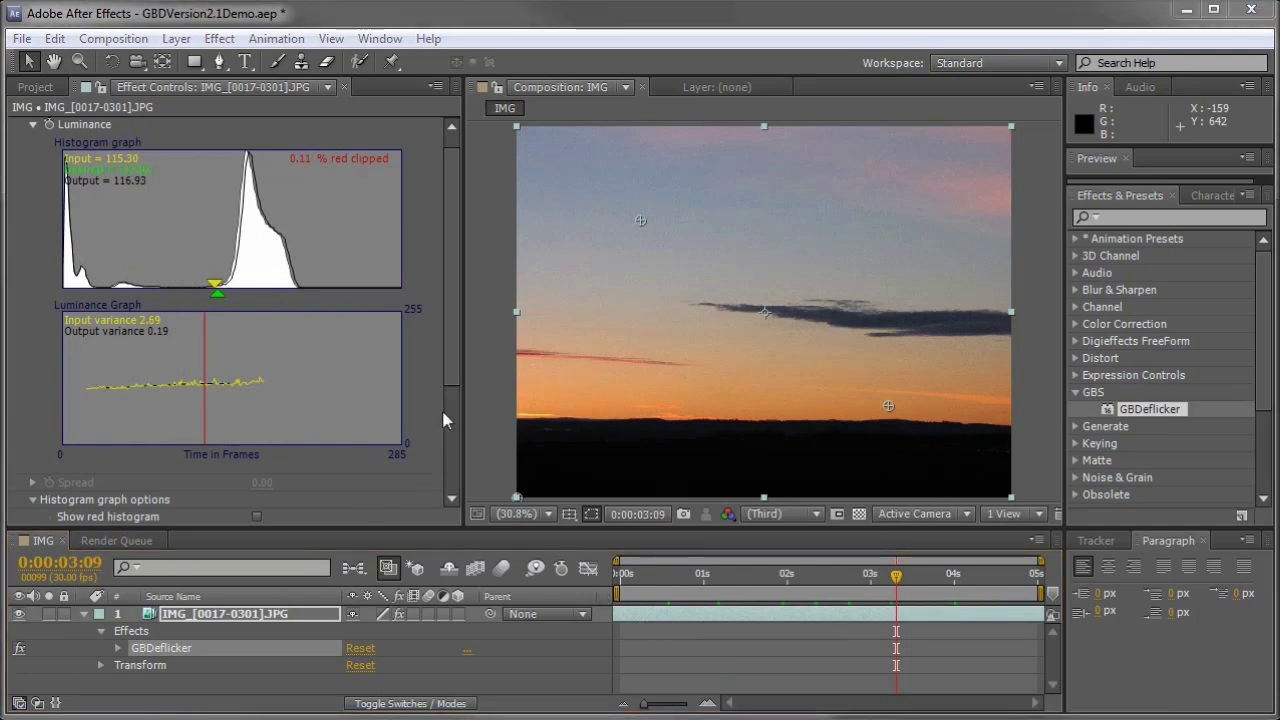
pyautogui.moveTo(449, 385); pyautogui.dragTo(451, 455)
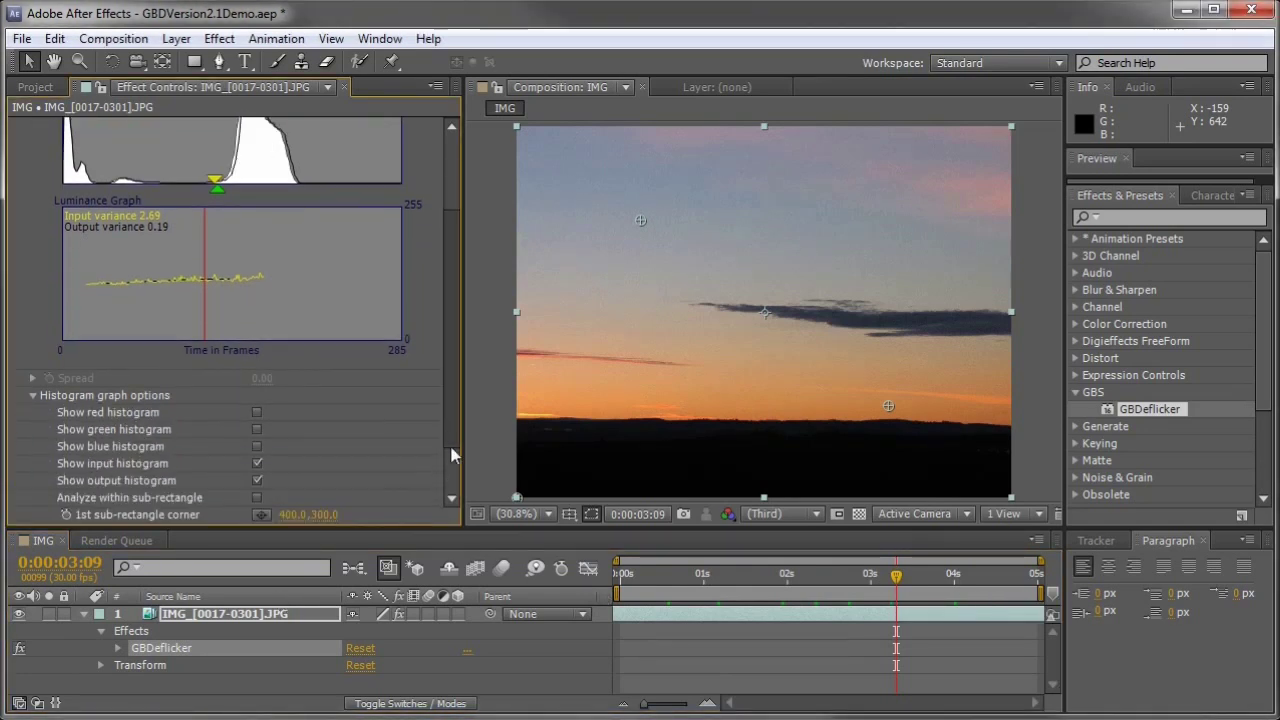
pyautogui.click(257, 481)
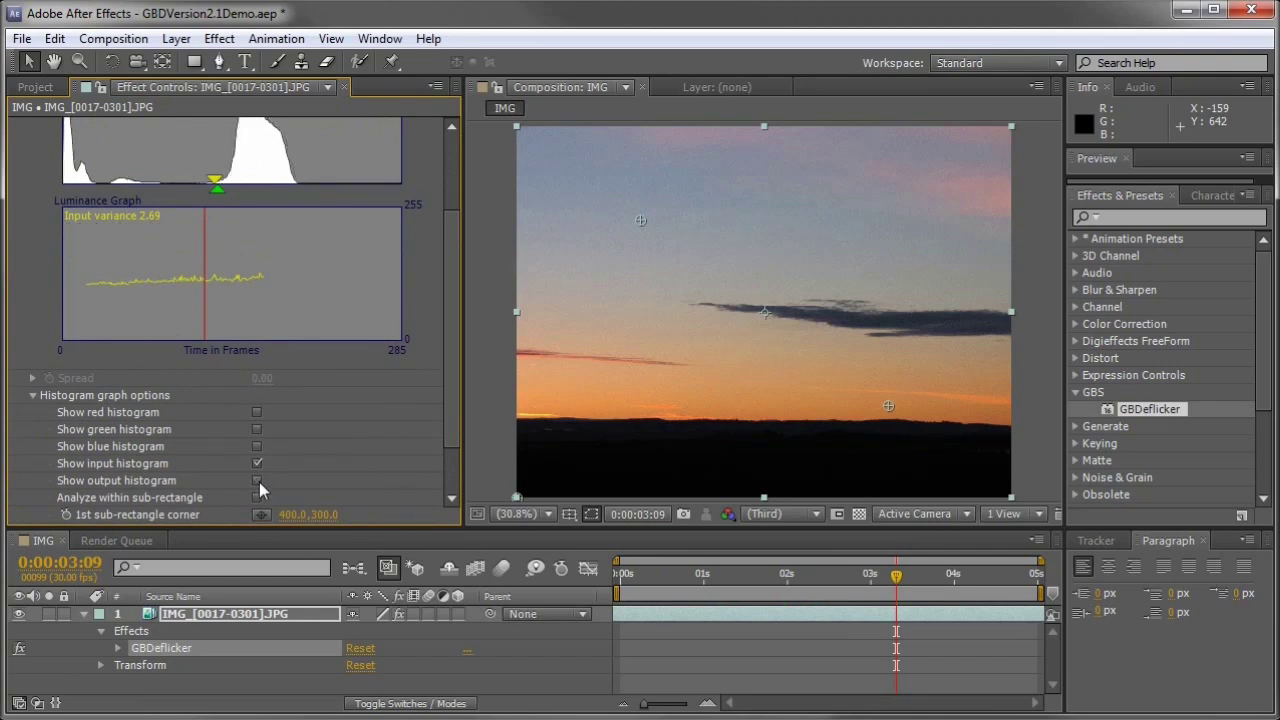
pyautogui.click(35, 396)
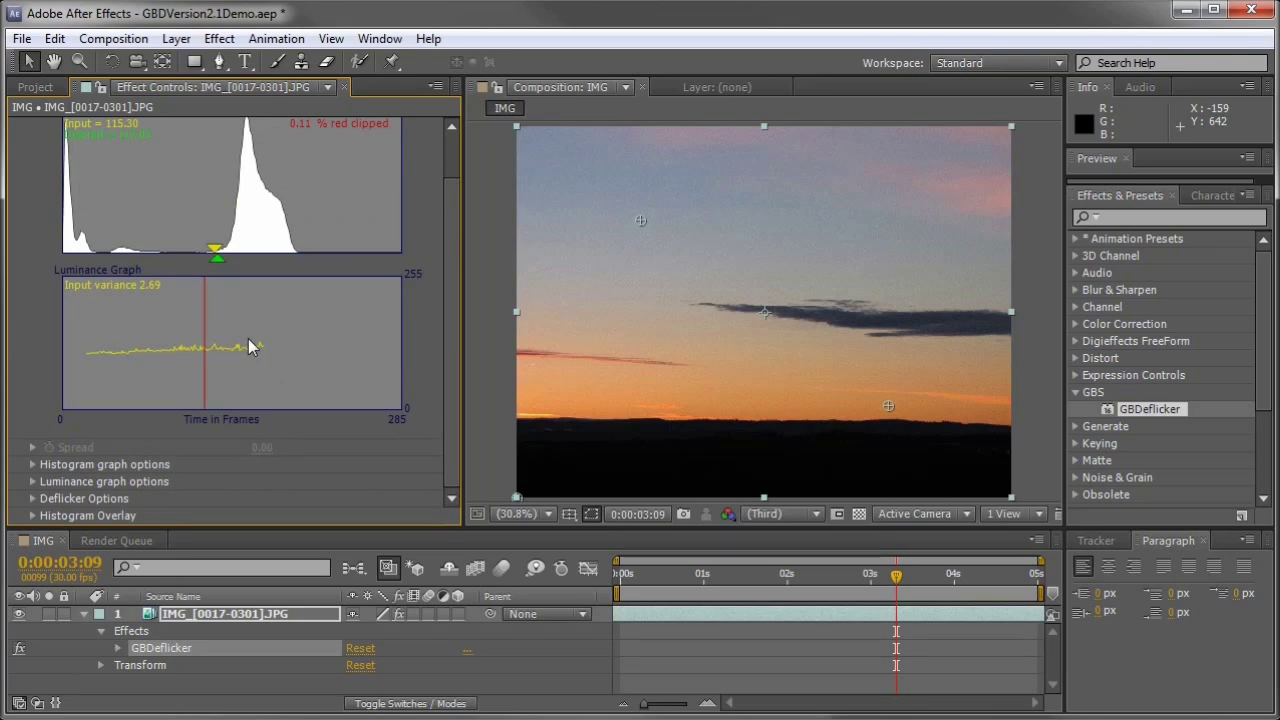
pyautogui.click(33, 481)
# Enable Zoom vertical scale on the luminance graph and play the sunset to watch the flicker.
pyautogui.click(259, 498)
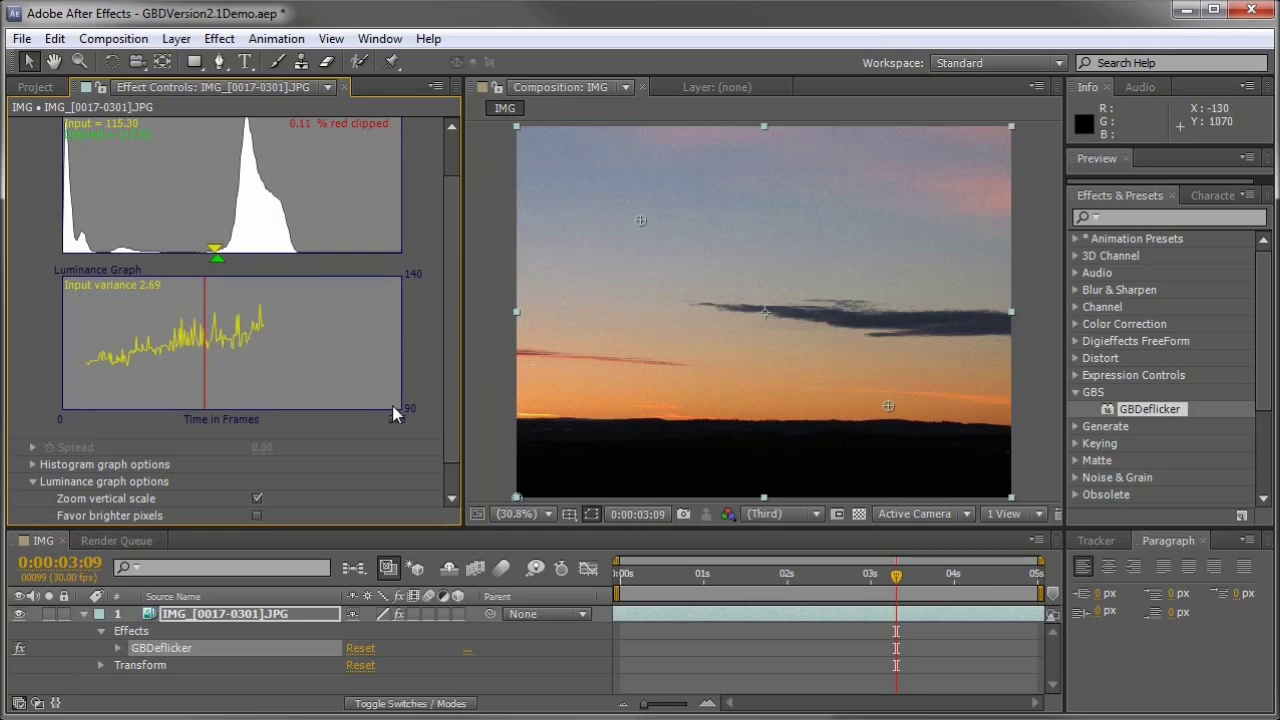
pyautogui.press('space')
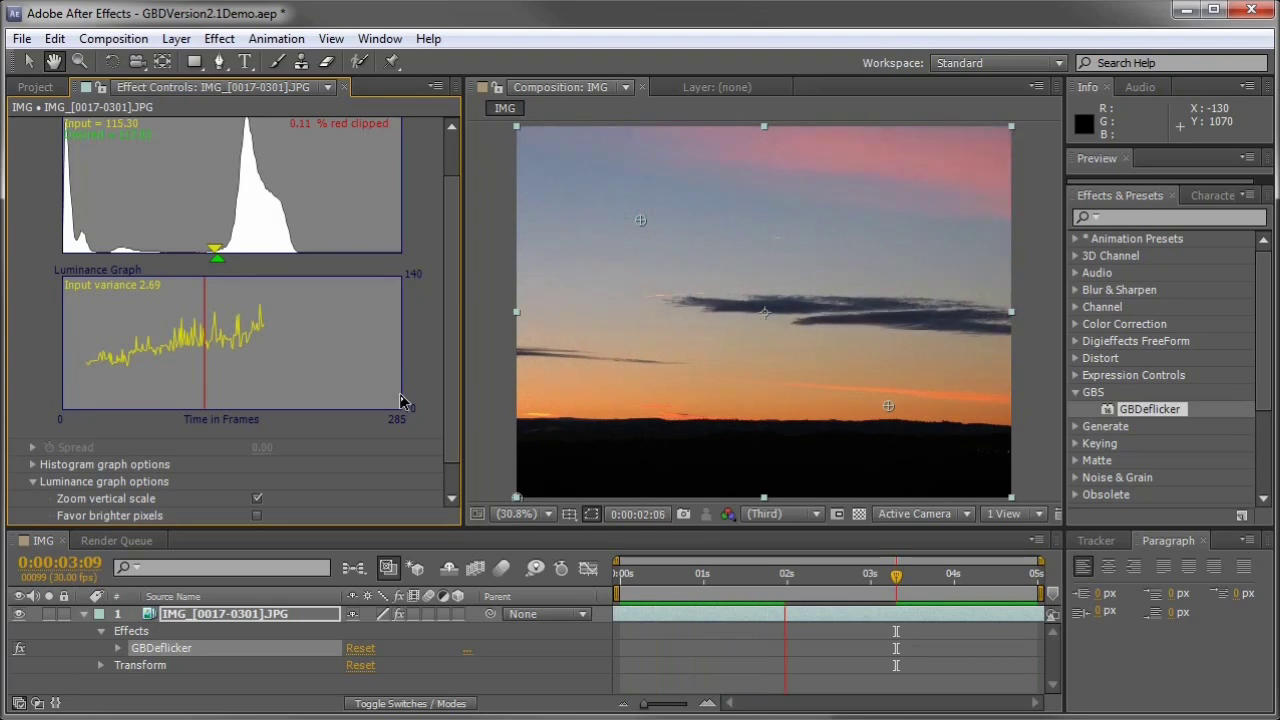
pyautogui.press('space')
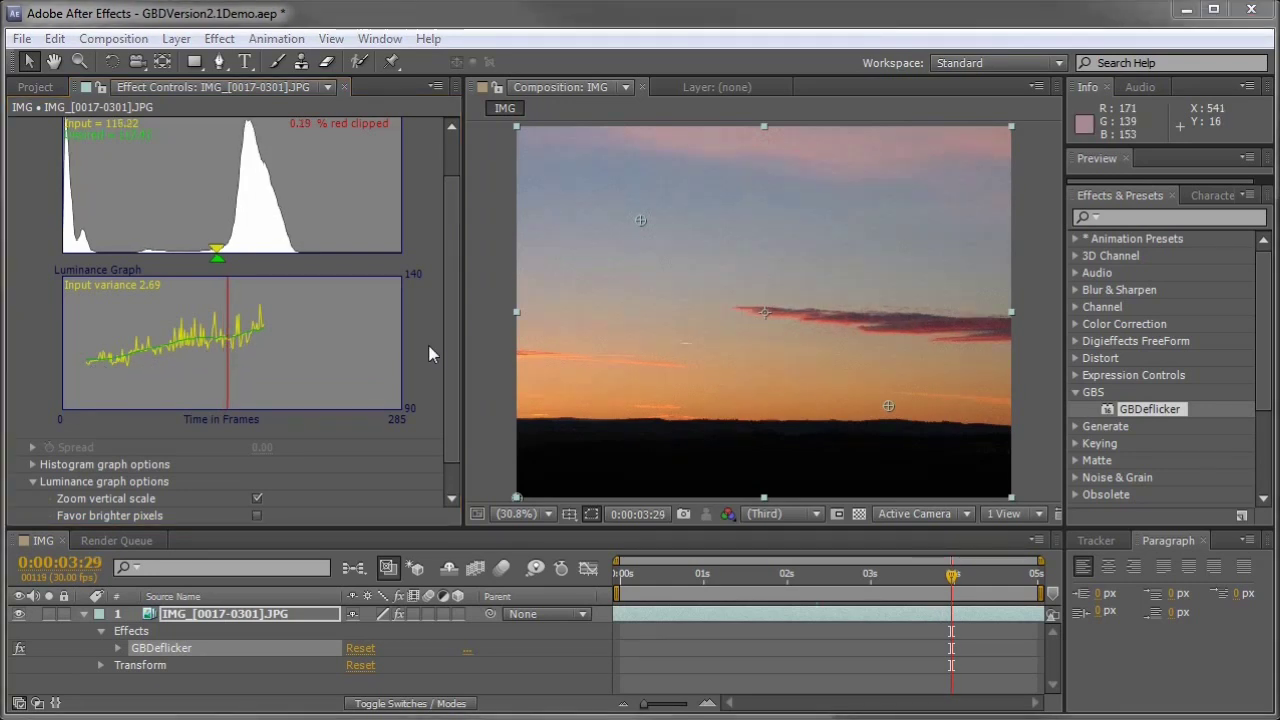
# Show the output histogram, preview the corrected sunset, then hide the output curve again.
pyautogui.click(33, 482)
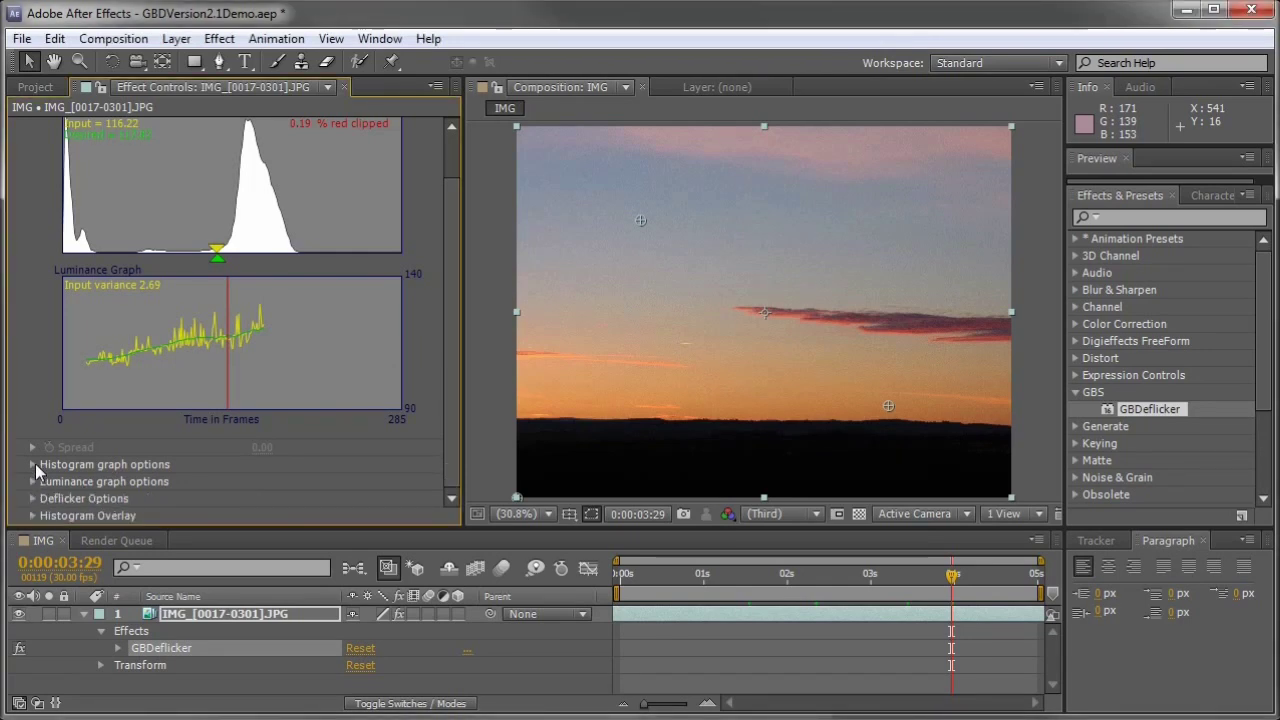
pyautogui.click(33, 464)
pyautogui.click(257, 464)
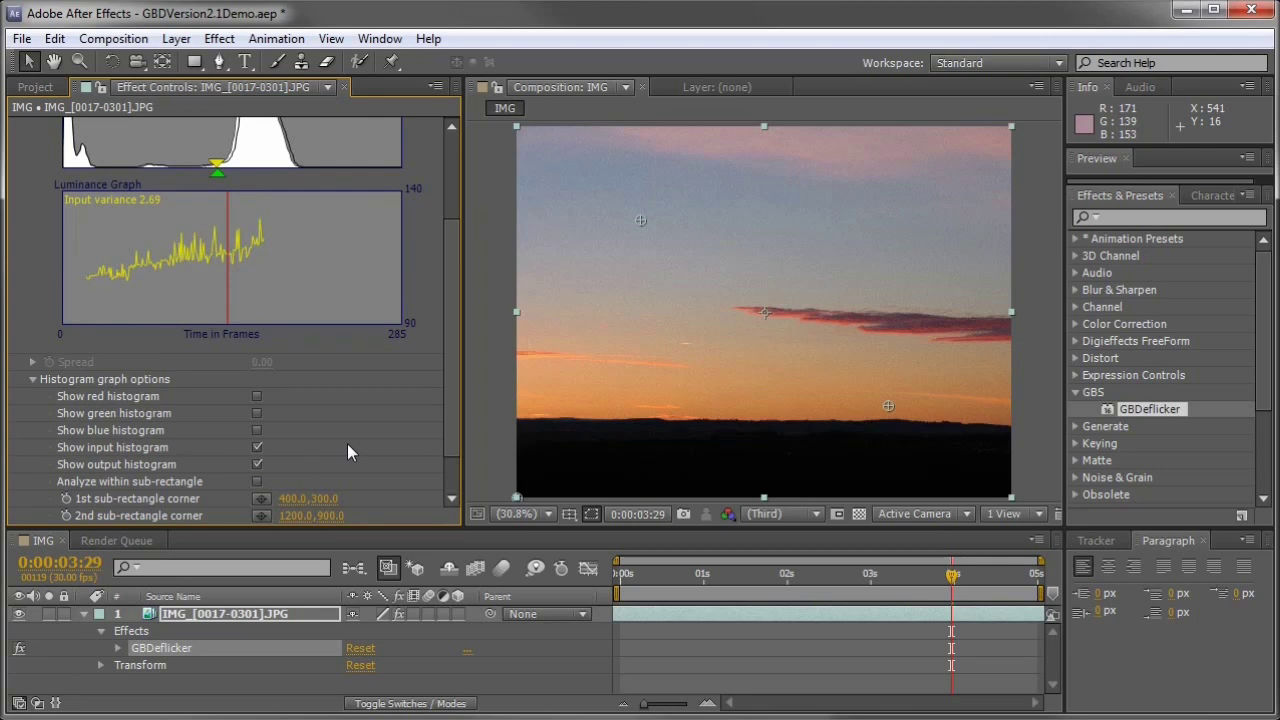
pyautogui.press('space')
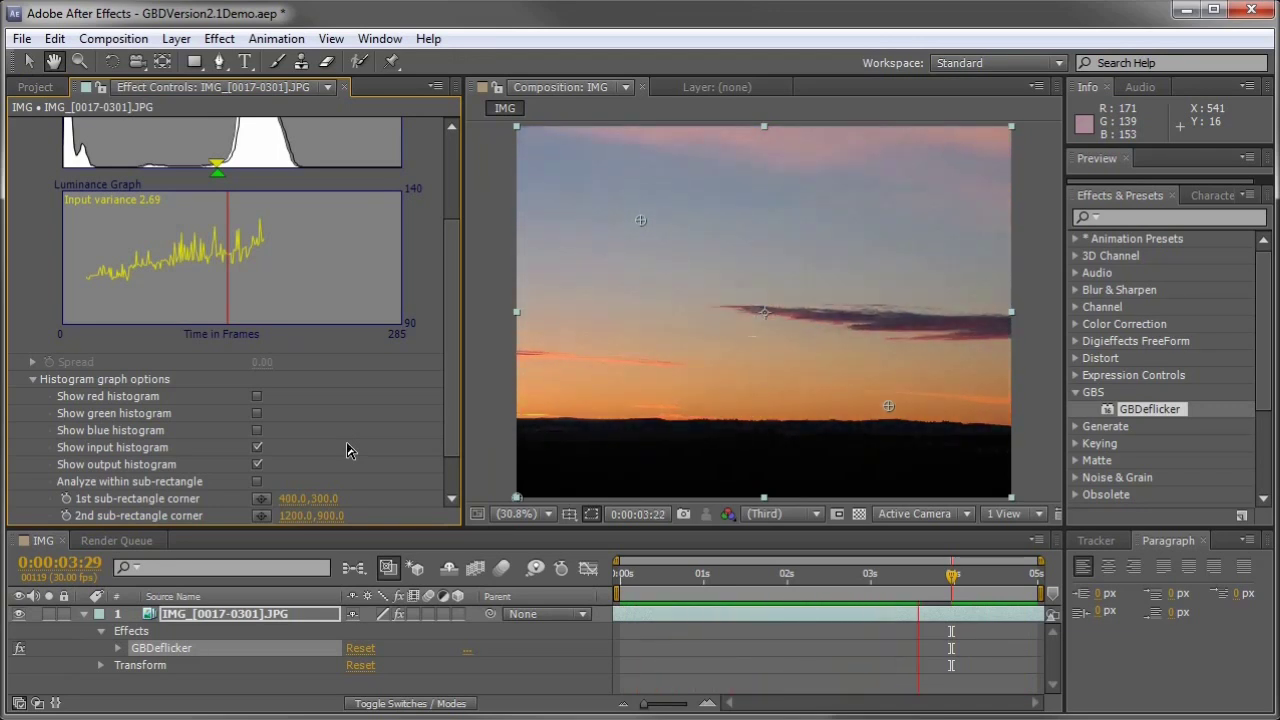
pyautogui.press('space')
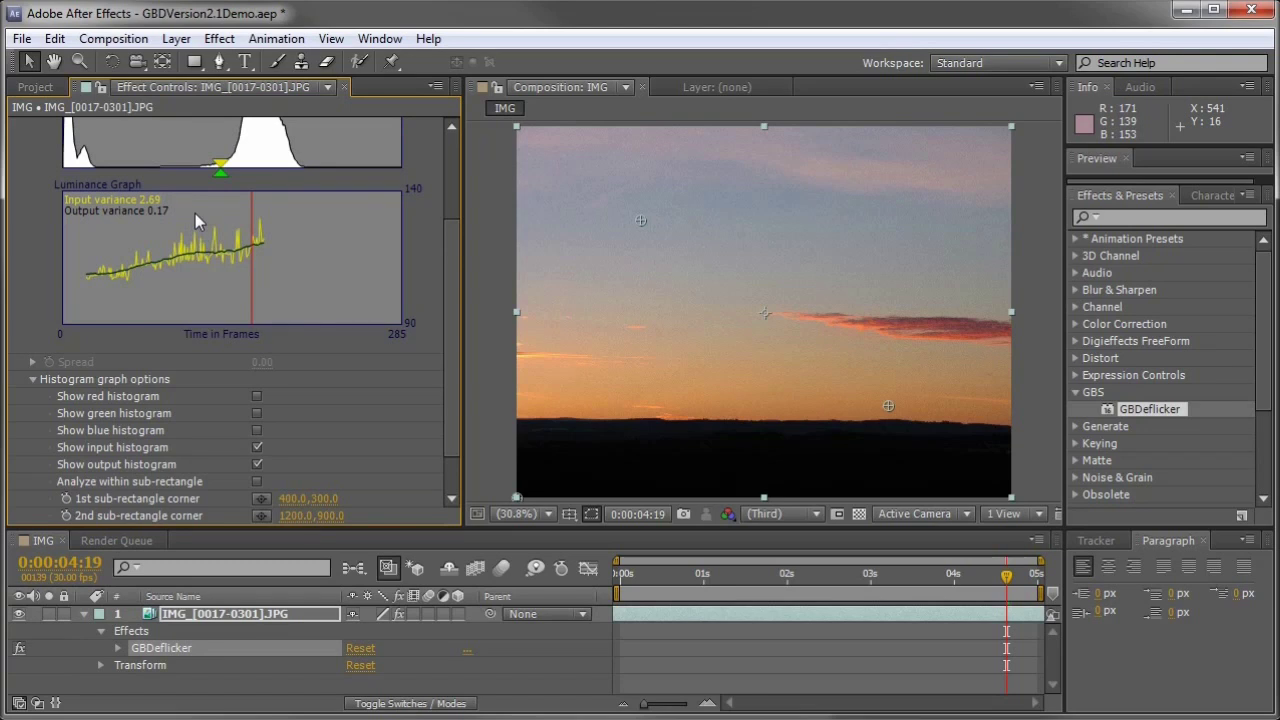
pyautogui.click(259, 465)
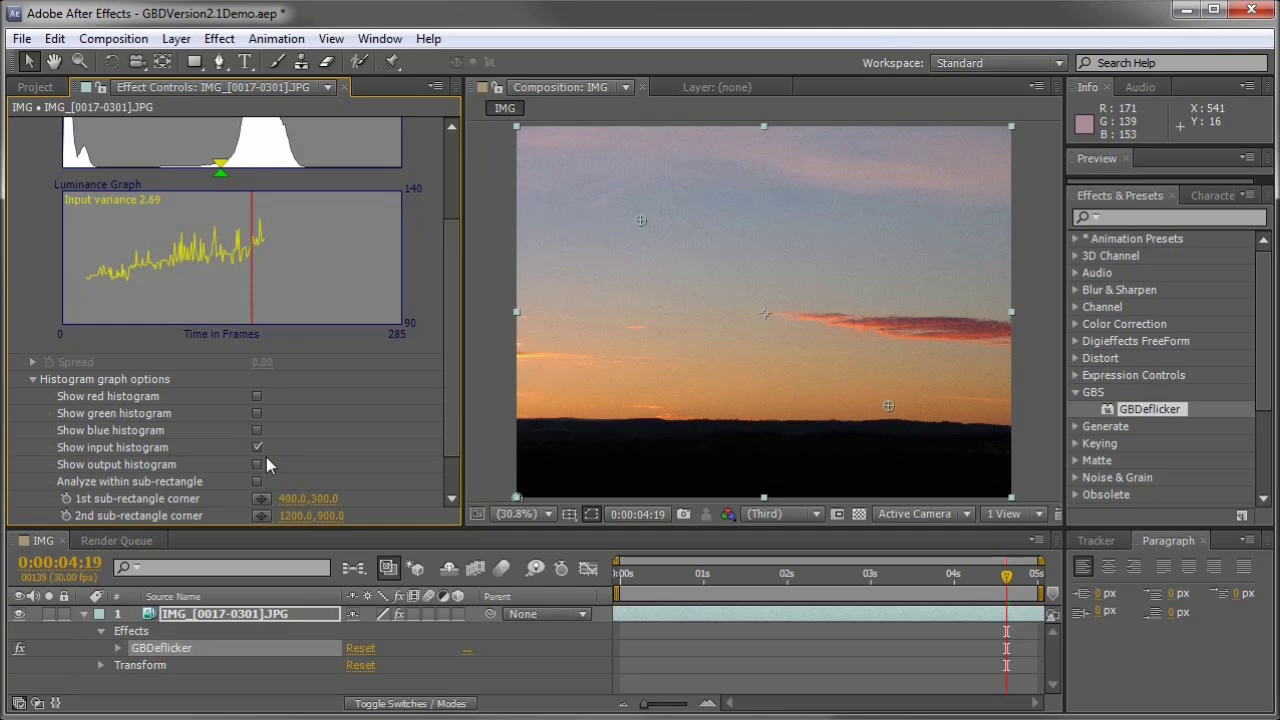
# Expand Deflicker Options, keep the Smoothing method with 15 frames, and preview the result.
pyautogui.click(37, 377)
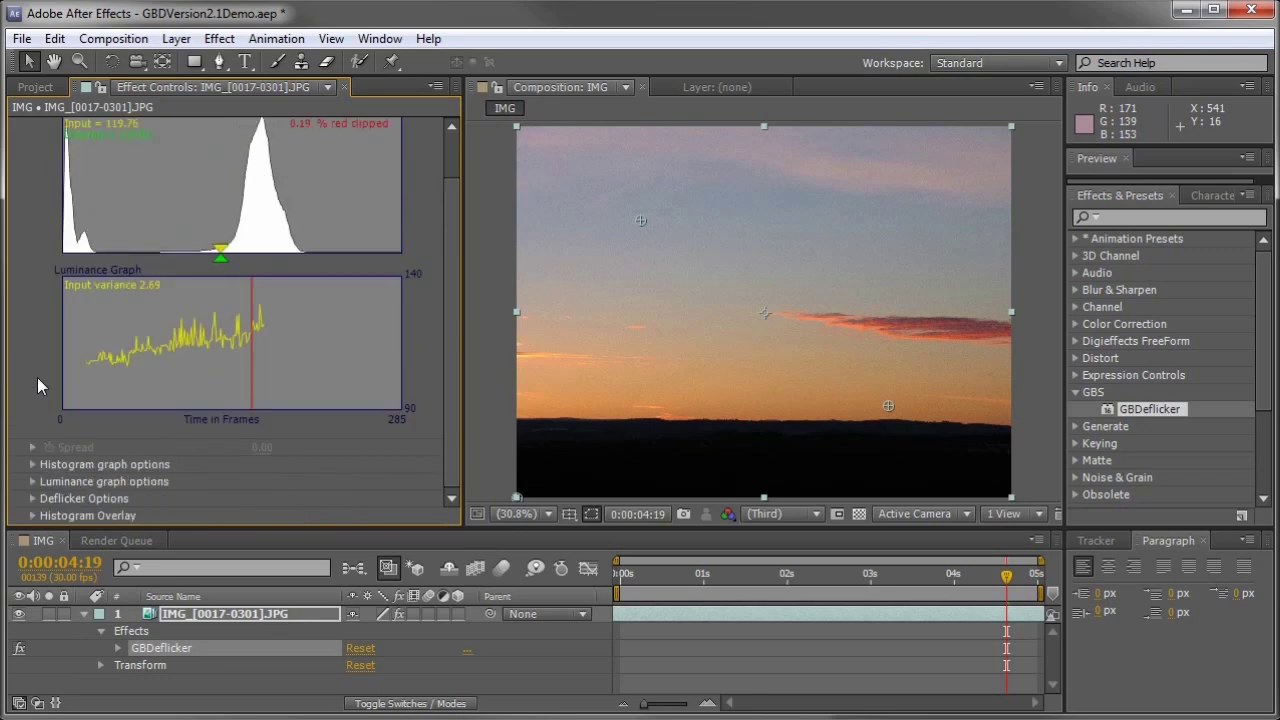
pyautogui.click(33, 498)
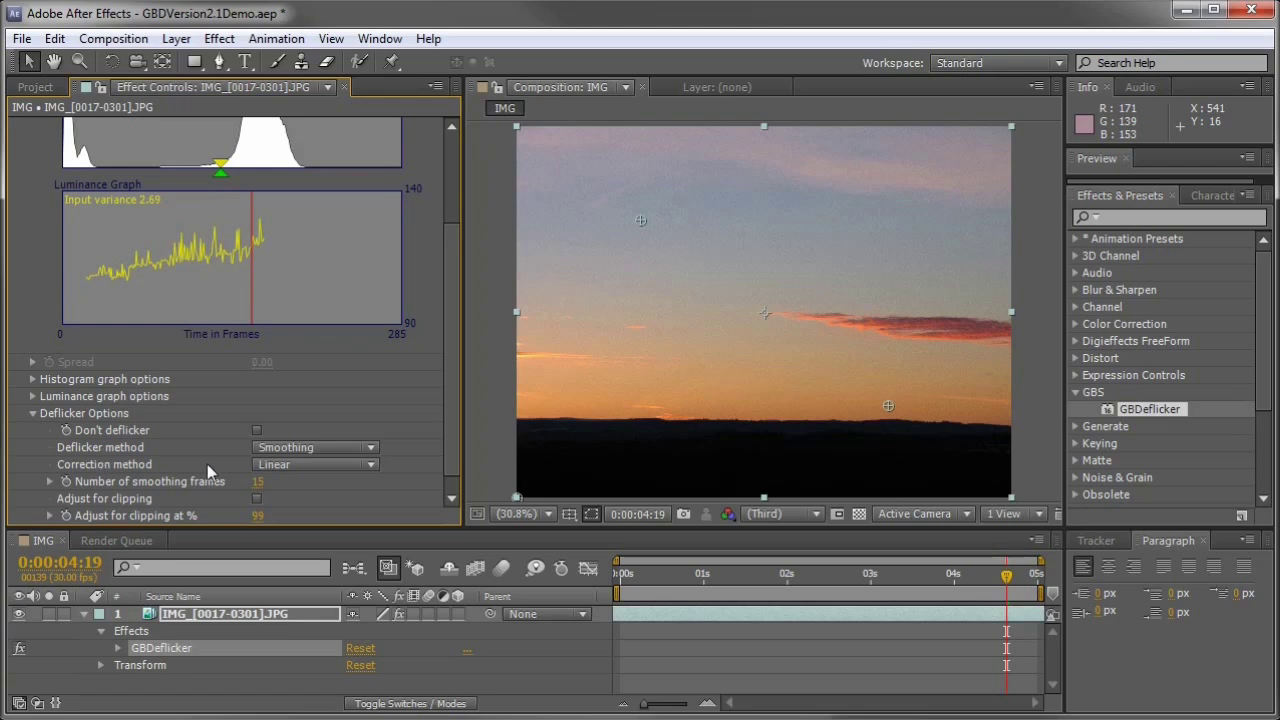
pyautogui.click(370, 450)
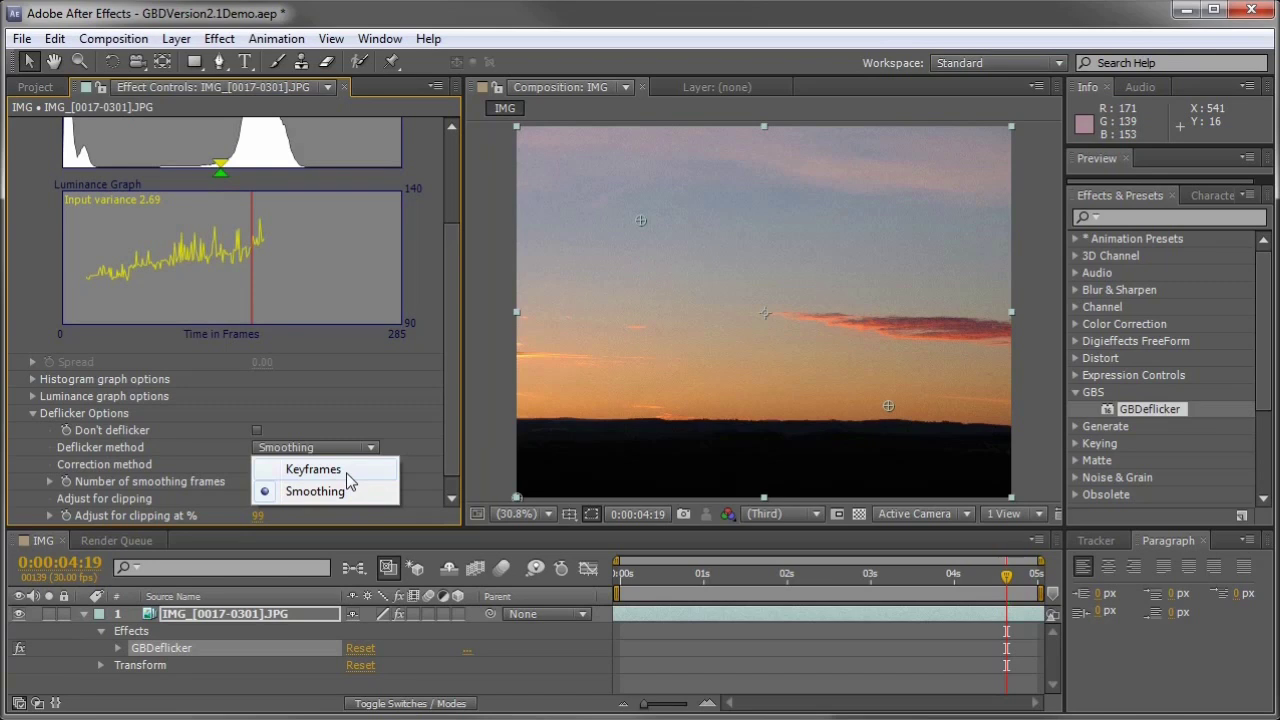
pyautogui.click(348, 482)
pyautogui.press('space')
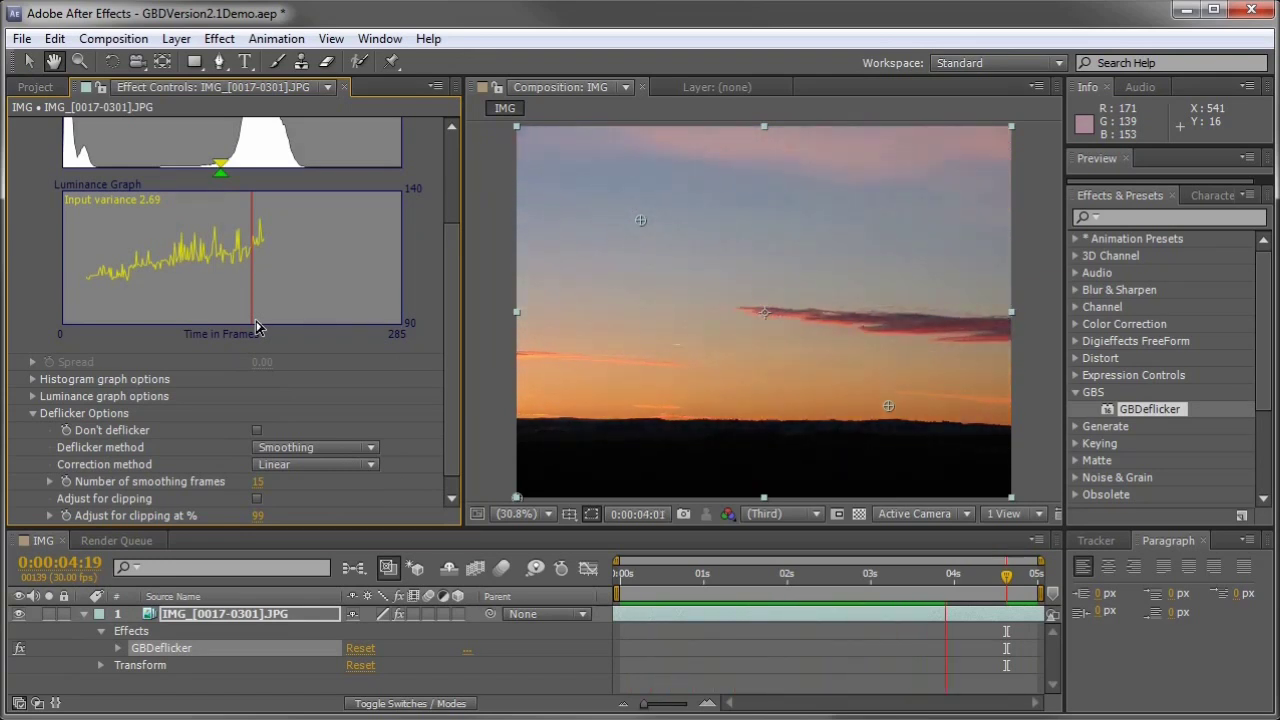
pyautogui.press('space')
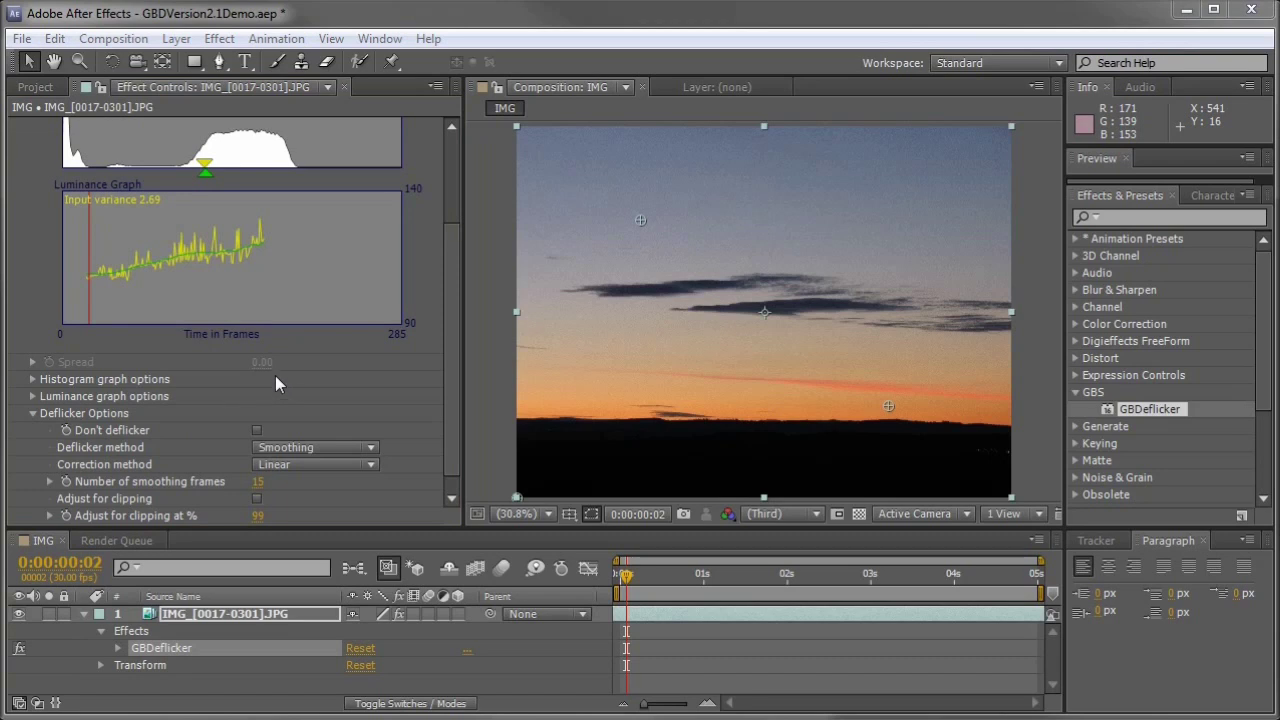
# Switch Deflicker method to Keyframes and set frame 0's target luminance just above 107.83.
pyautogui.click(373, 451)
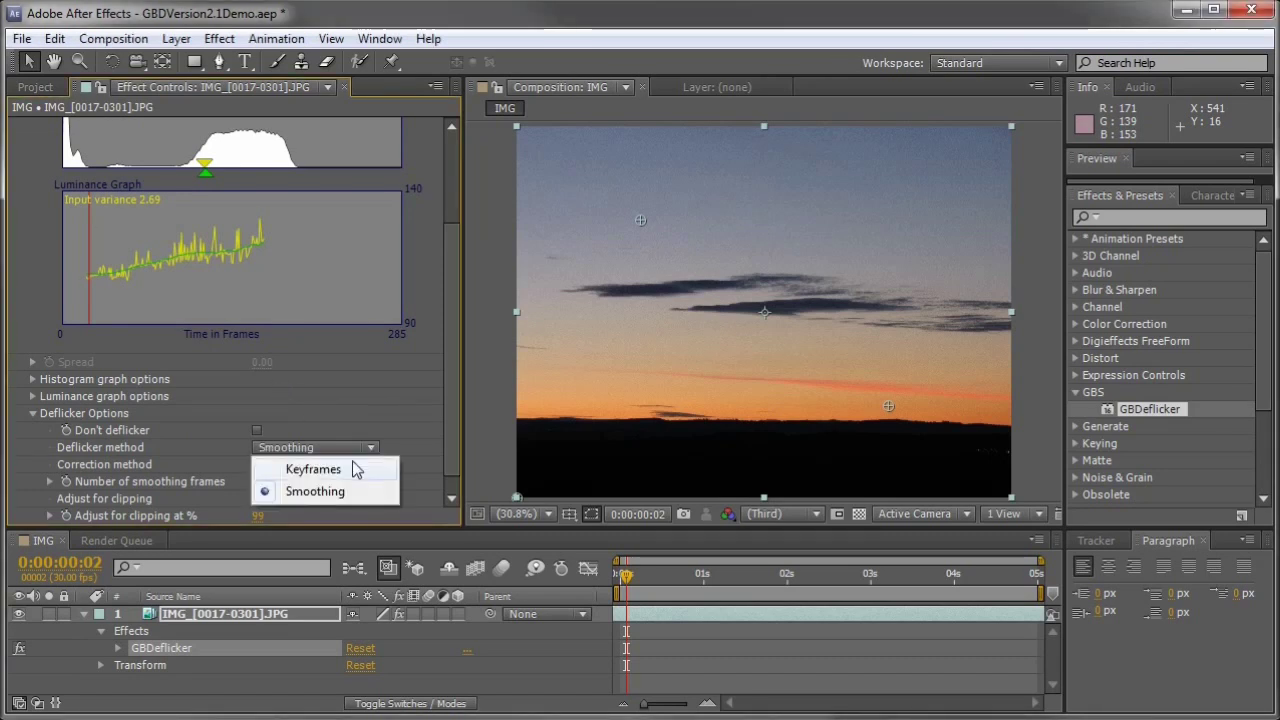
pyautogui.click(350, 470)
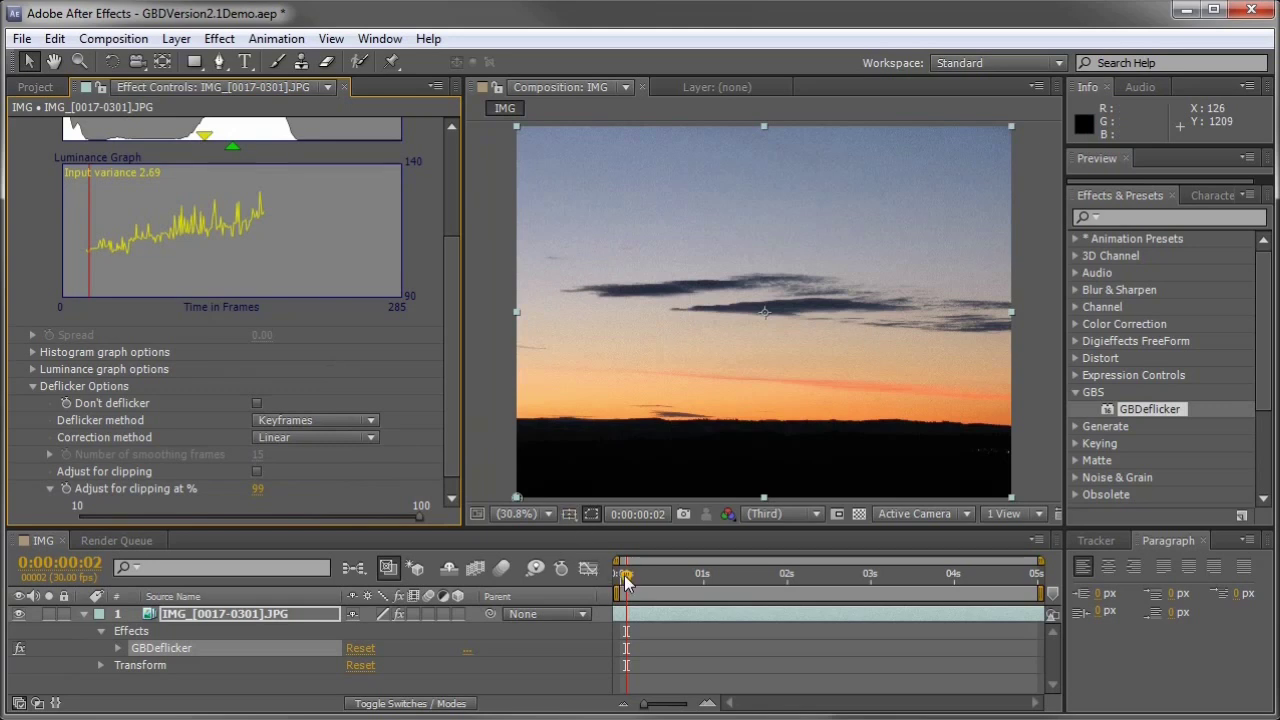
pyautogui.moveTo(618, 578); pyautogui.dragTo(615, 585)
pyautogui.scroll(3, 210, 310)
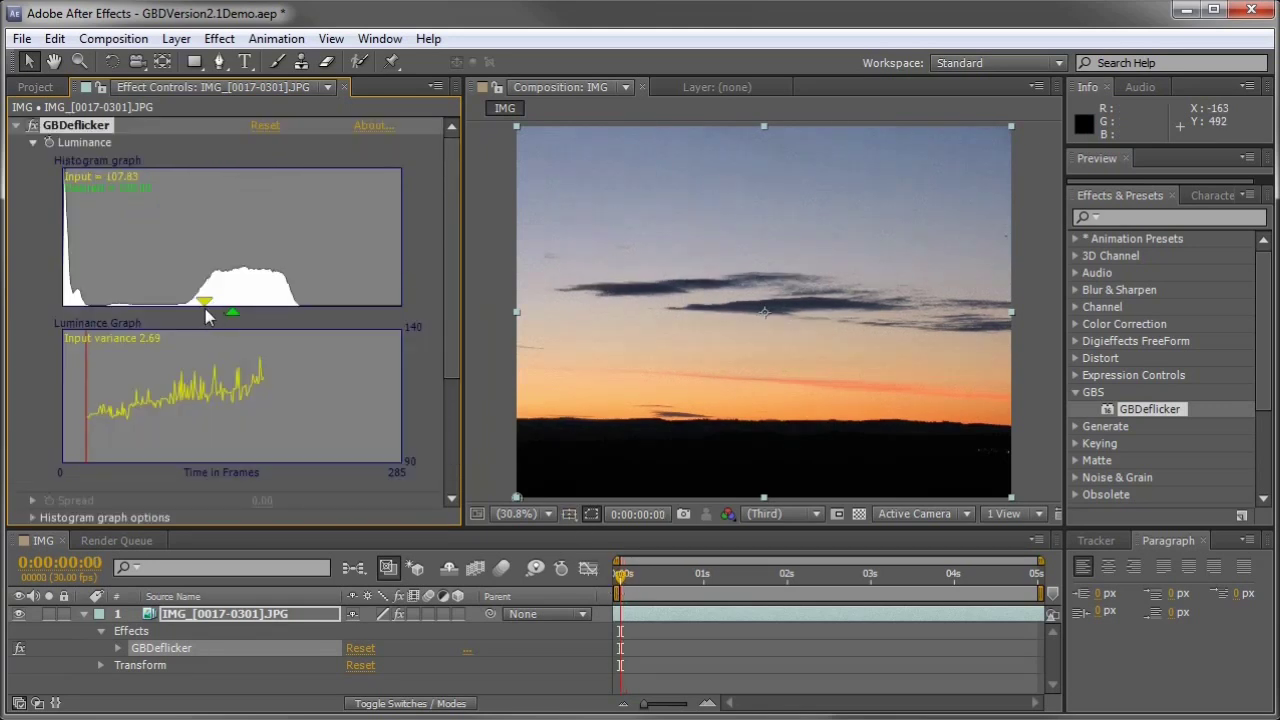
pyautogui.click(203, 305)
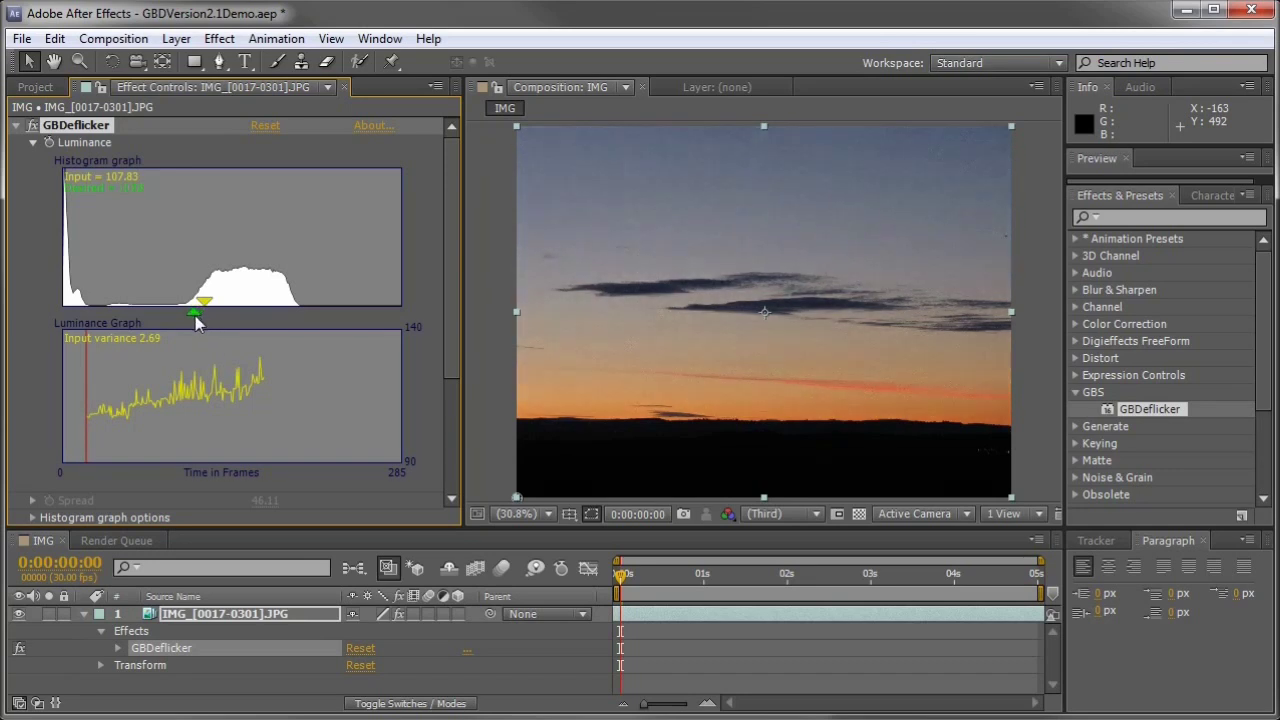
pyautogui.moveTo(203, 318)
pyautogui.mouseDown()
pyautogui.moveTo(226, 322)
pyautogui.moveTo(206, 308)
pyautogui.mouseUp()
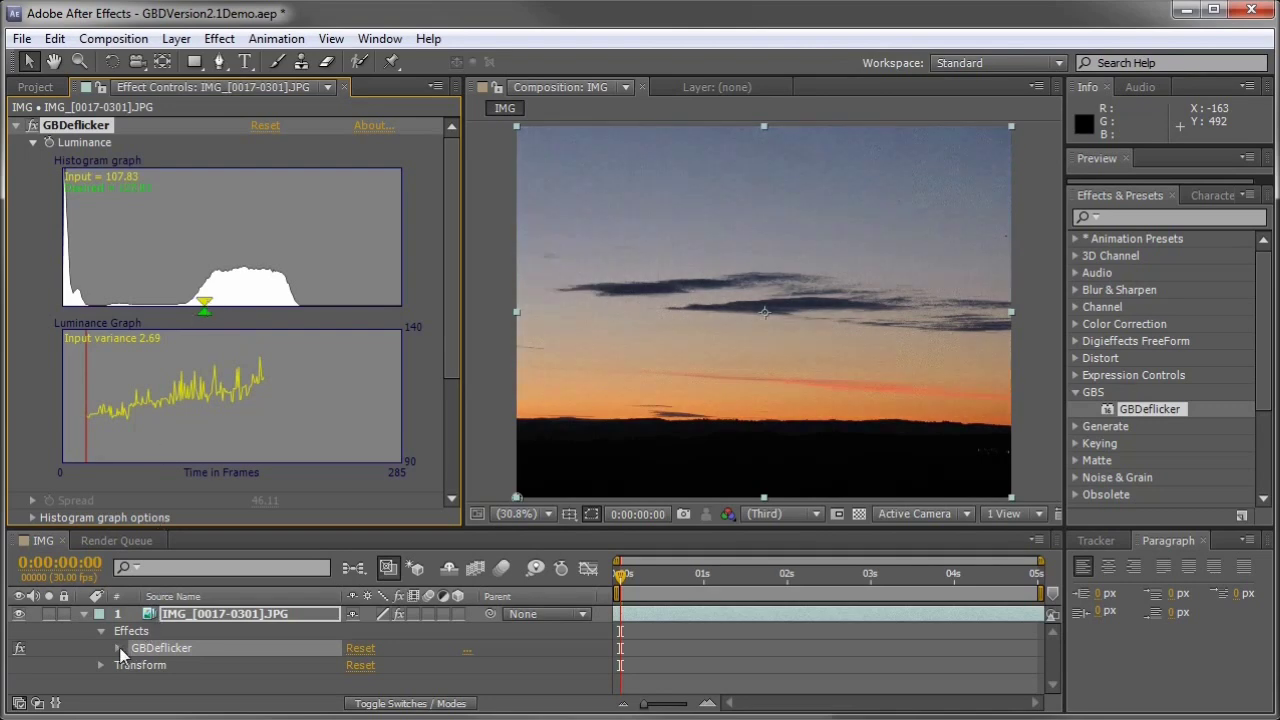
# Enable the Luminance stopwatch in the timeline to keyframe frame 0.
pyautogui.click(120, 648)
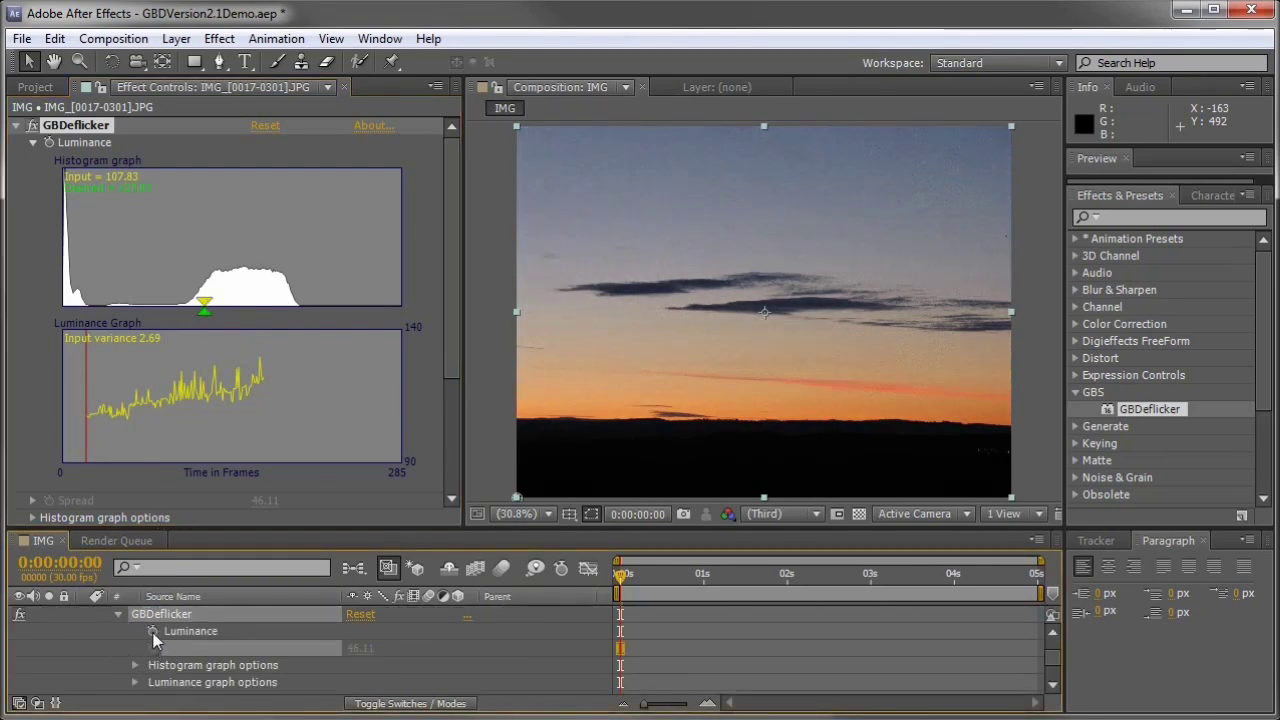
pyautogui.click(152, 633)
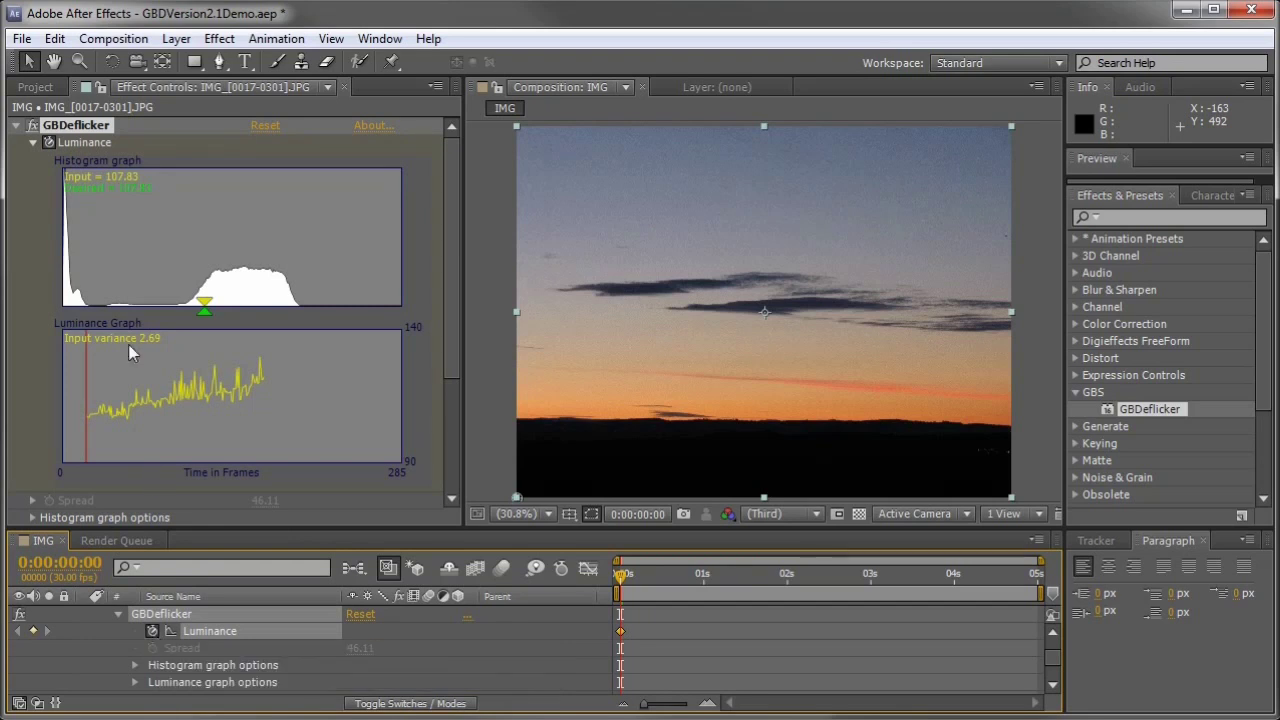
pyautogui.click(205, 306)
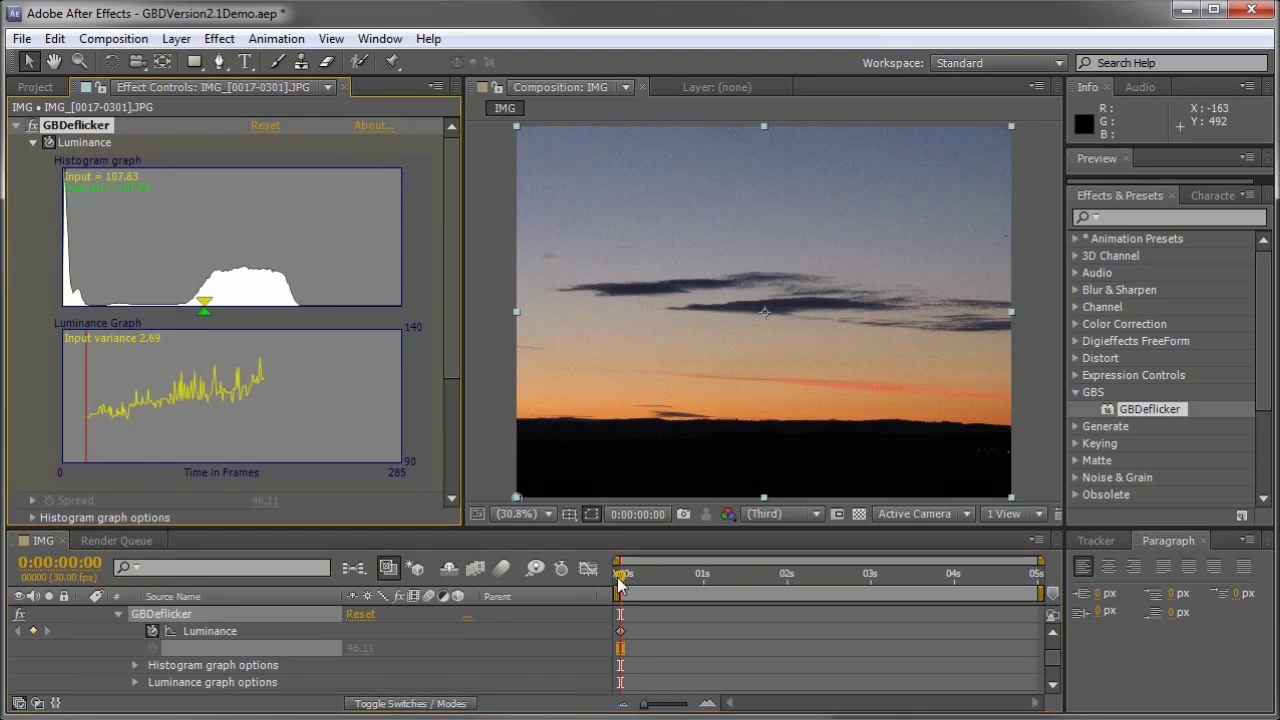
# Set a brighter target luminance on the last frame and play back the keyframed result.
pyautogui.moveTo(621, 575); pyautogui.dragTo(1073, 620)
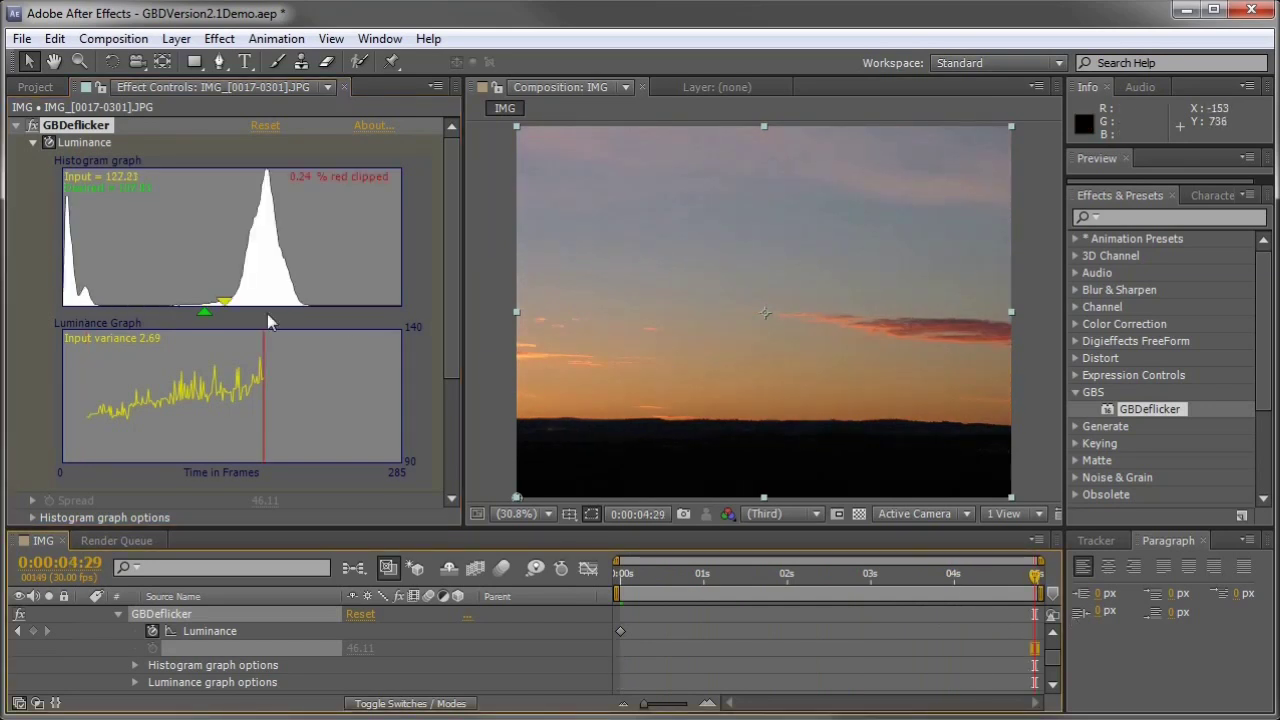
pyautogui.click(229, 308)
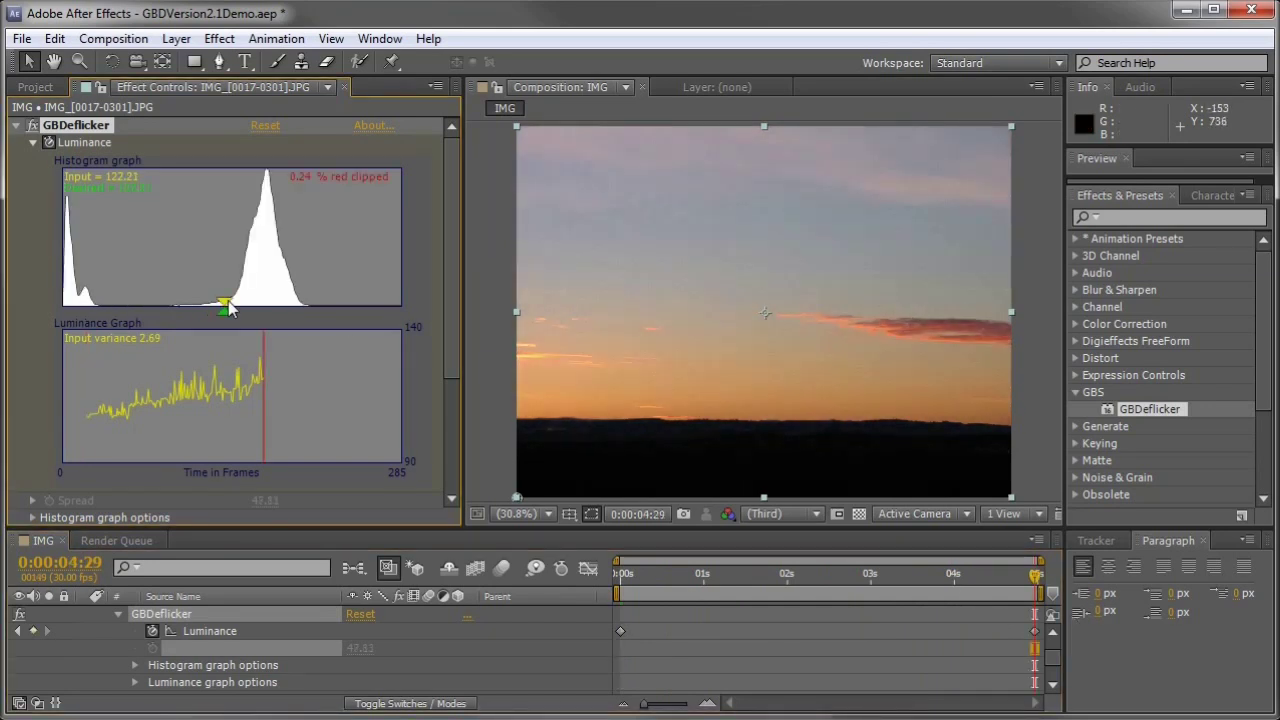
pyautogui.press('space')
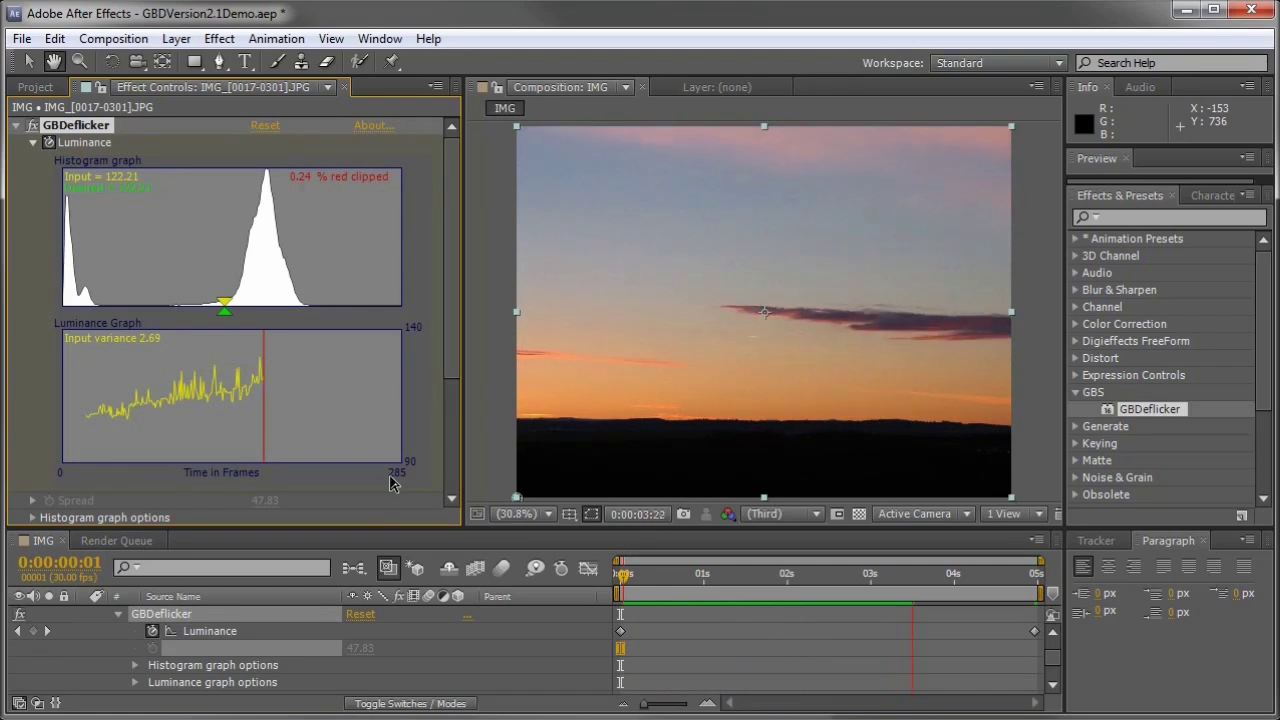
pyautogui.press('space')
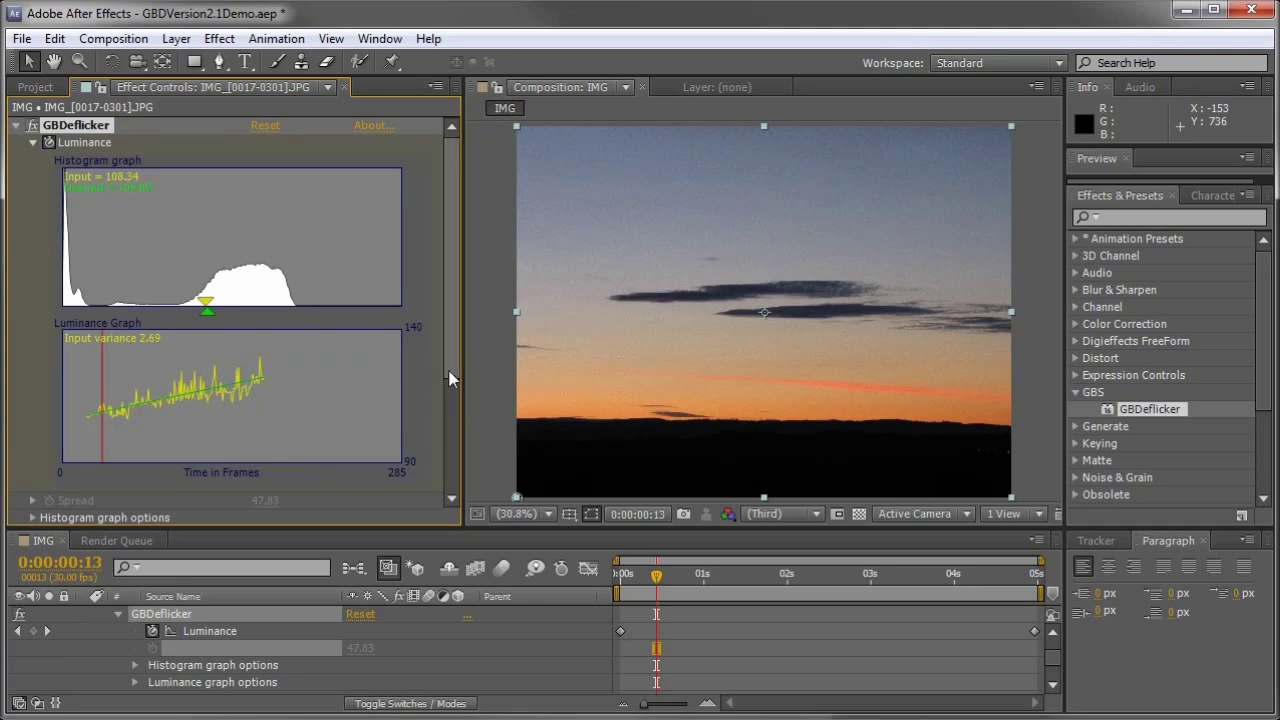
pyautogui.scroll(-5, 448, 380)
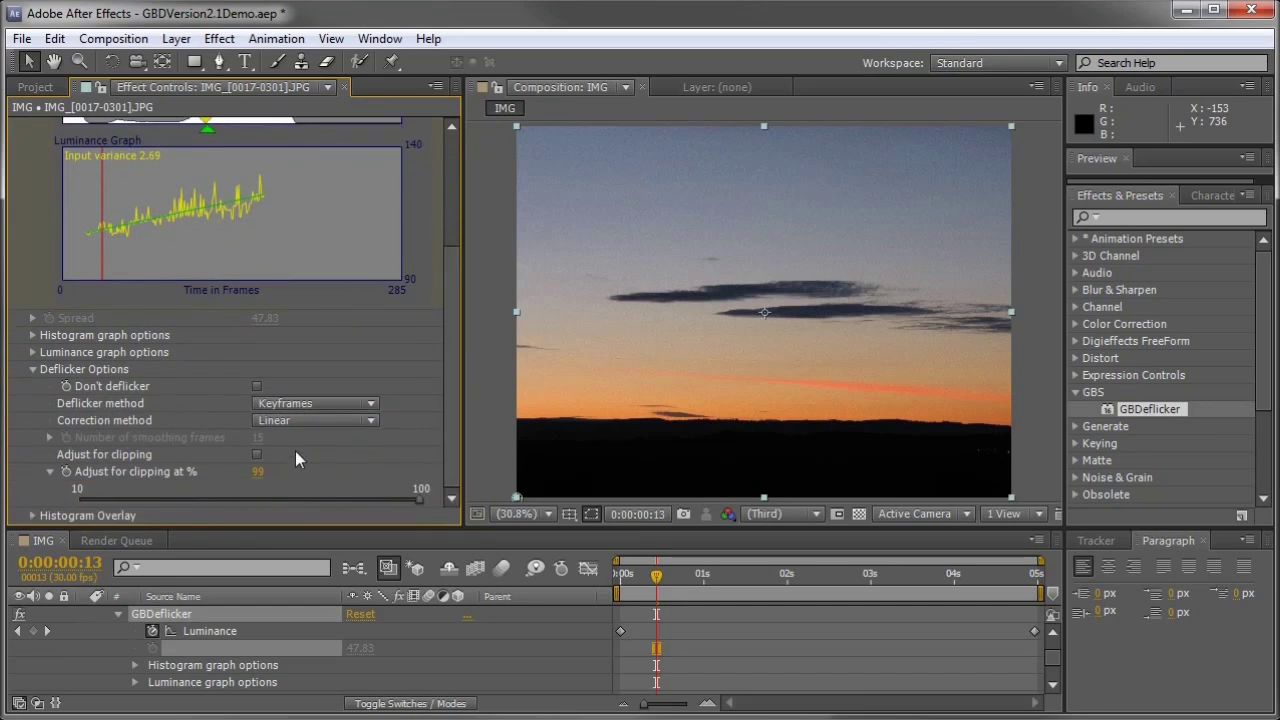
# Change GBDeflicker's Correction method from Linear to Shift in Deflicker Options.
pyautogui.click(363, 424)
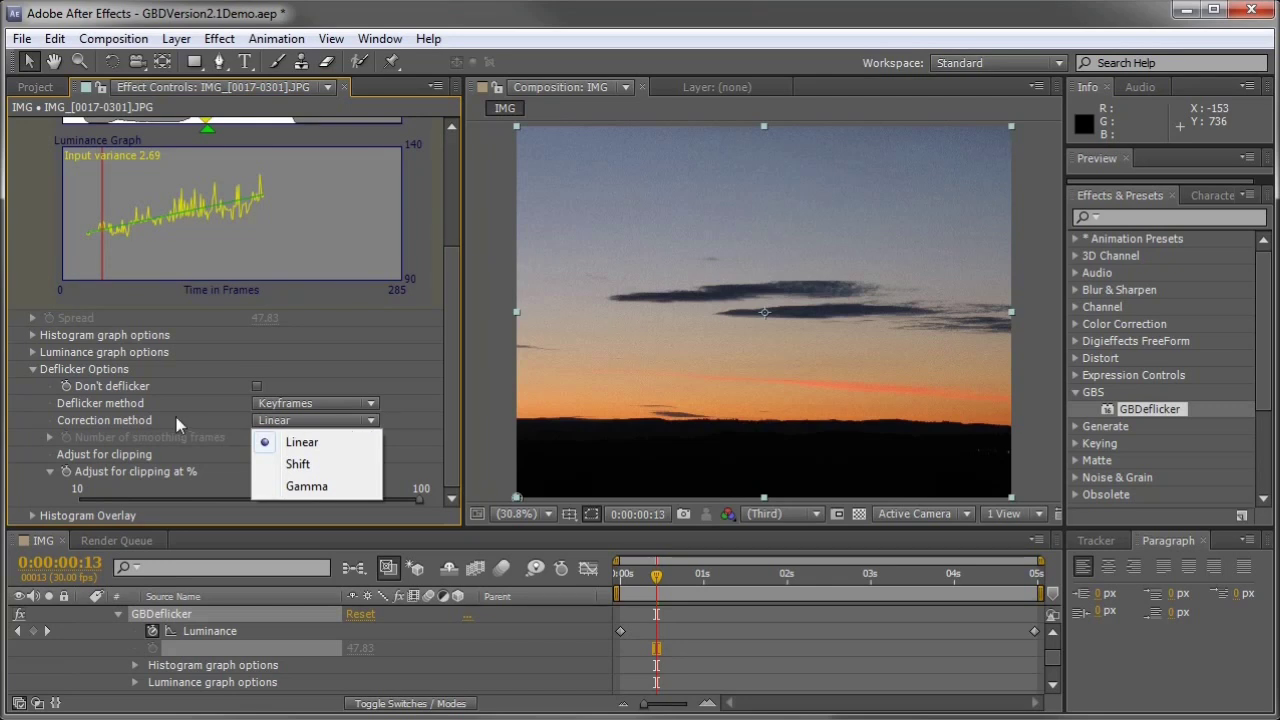
pyautogui.press('Escape')
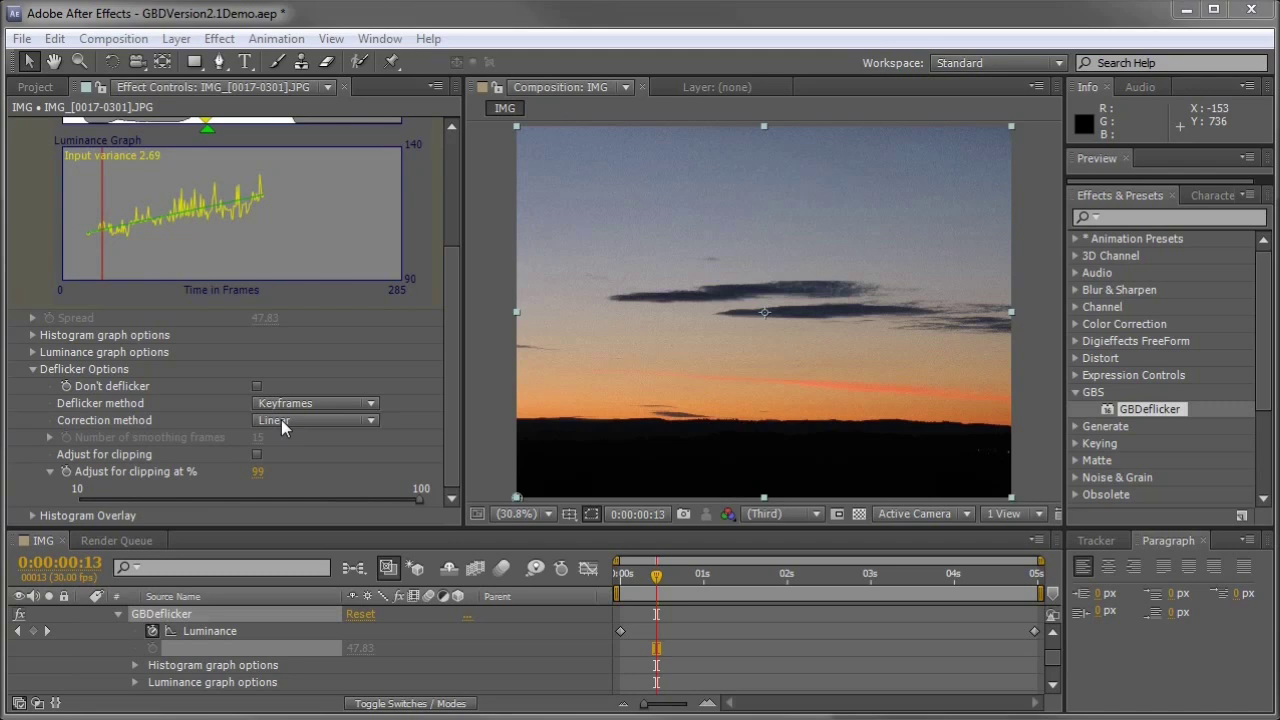
pyautogui.click(369, 424)
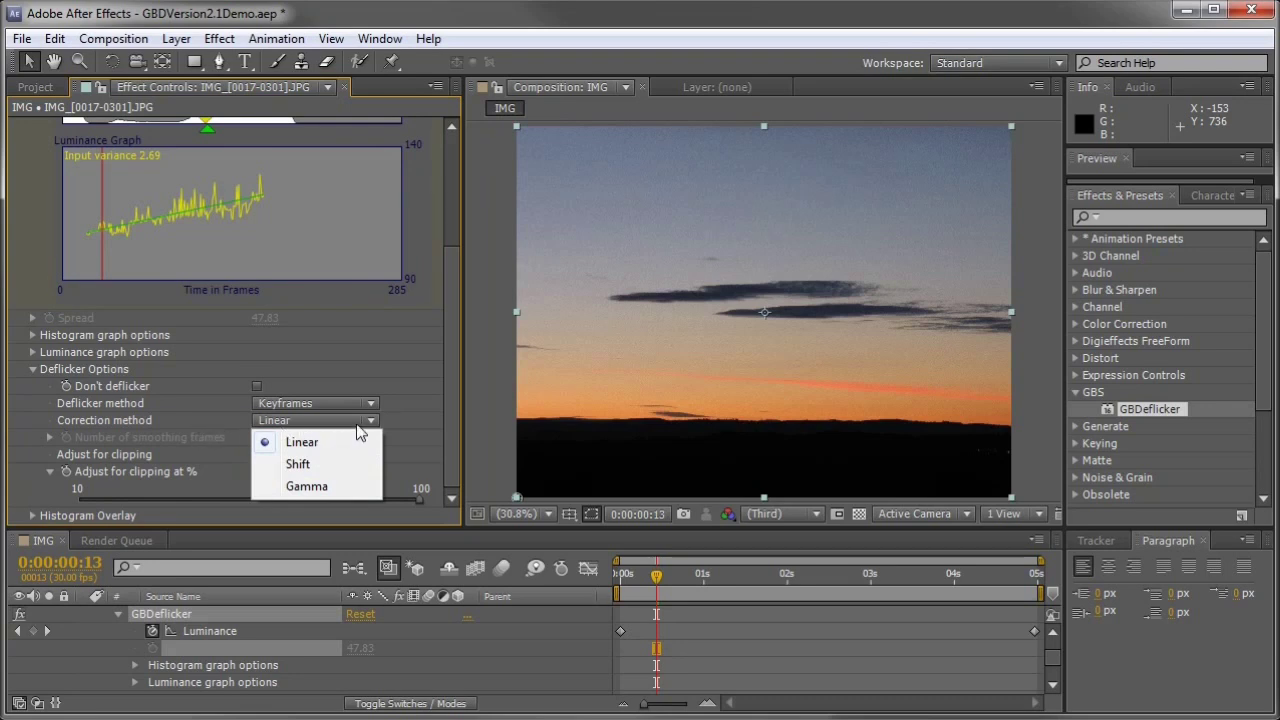
pyautogui.click(332, 466)
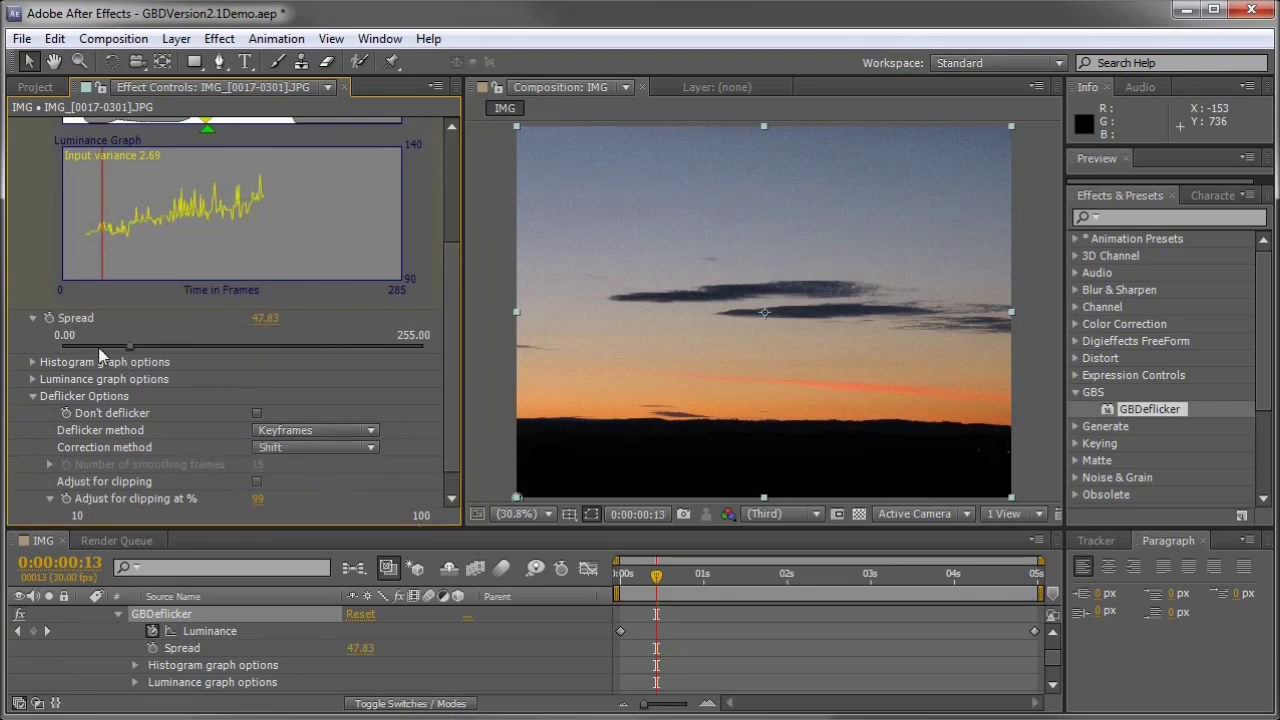
# Turn on Show output histogram in the Histogram graph options.
pyautogui.scroll(4, 98, 347)
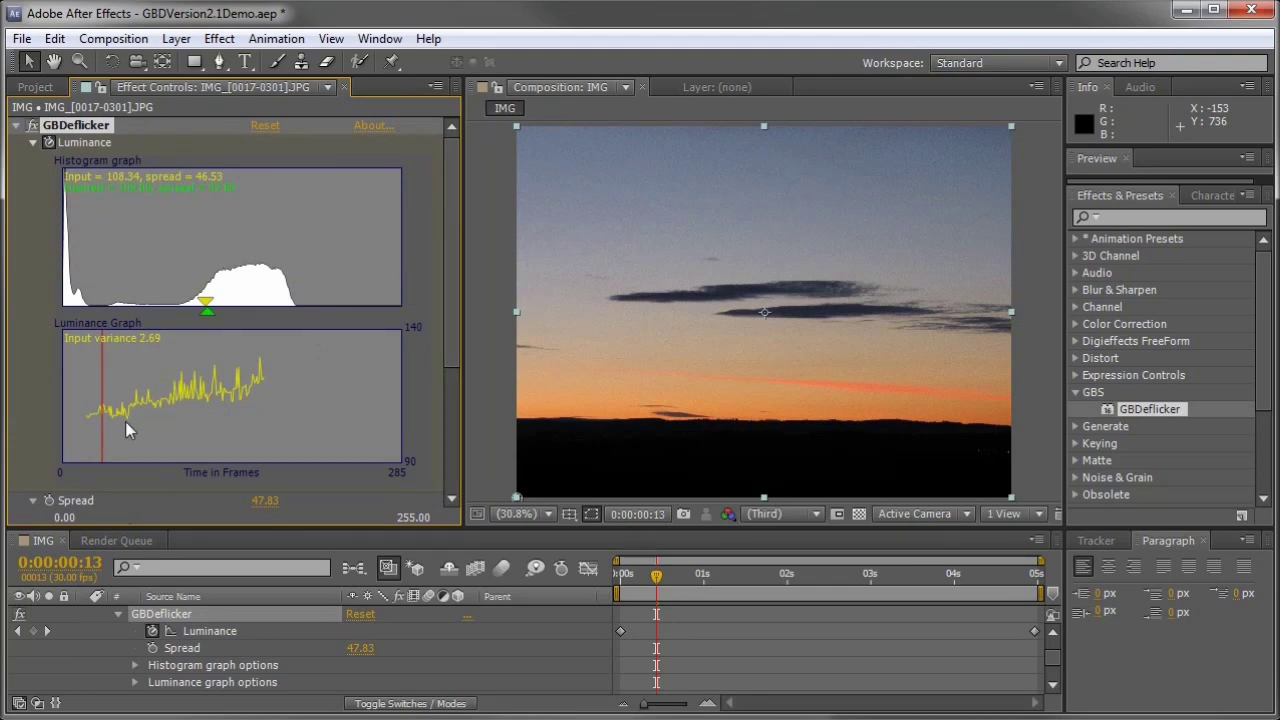
pyautogui.scroll(-3, 372, 430)
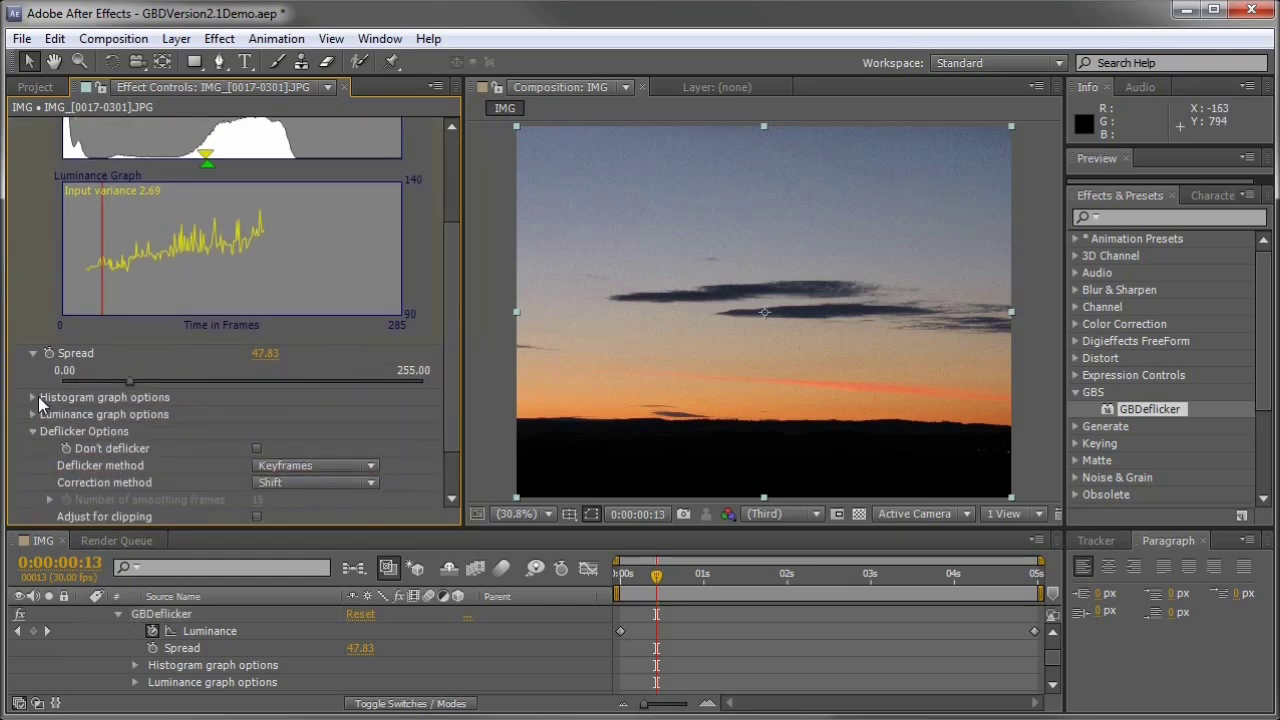
pyautogui.click(36, 397)
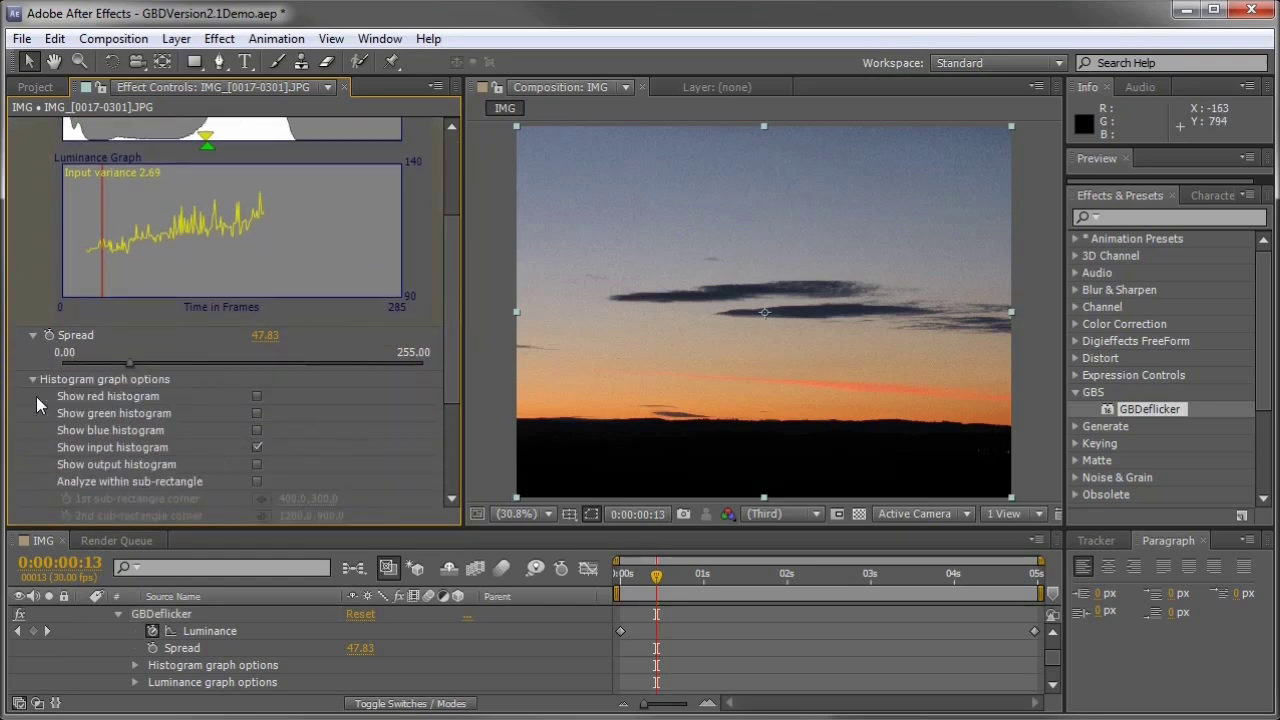
pyautogui.click(257, 464)
# Set the Spread at frame 13 to 46.53 so output matches input at 108.34.
pyautogui.scroll(3, 449, 397)
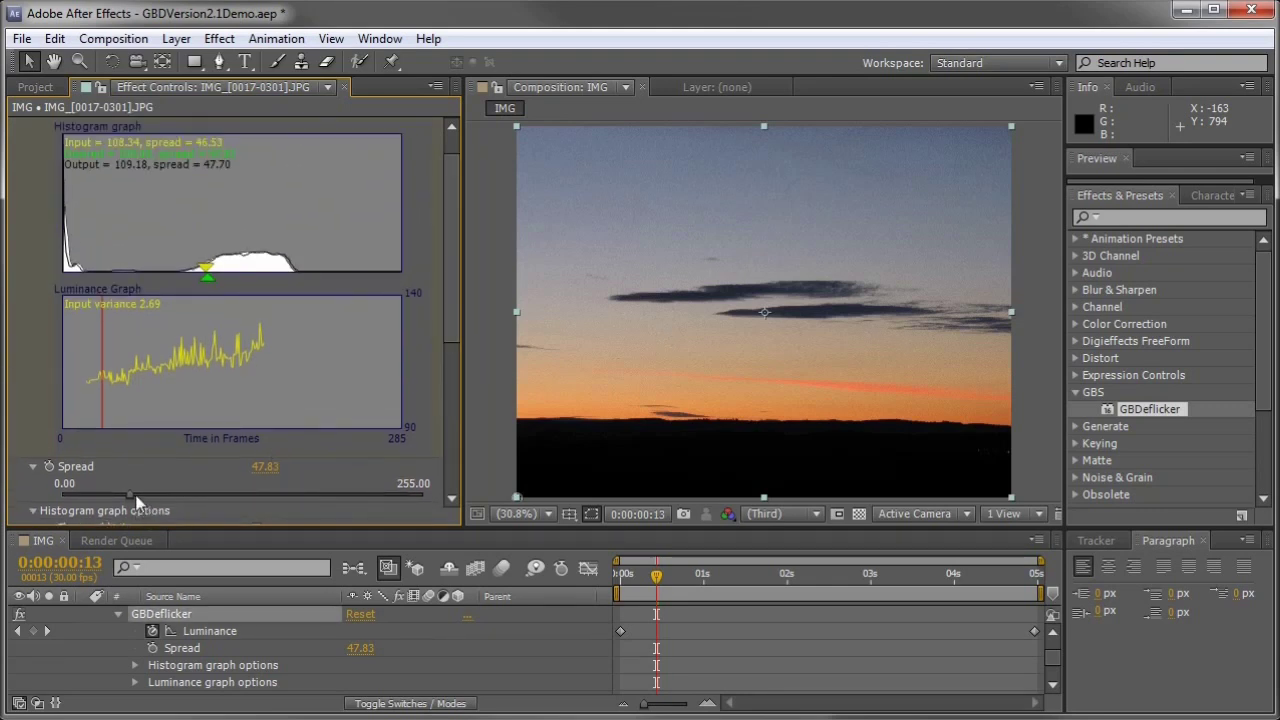
pyautogui.moveTo(128, 503)
pyautogui.mouseDown()
pyautogui.moveTo(115, 497)
pyautogui.moveTo(135, 493)
pyautogui.moveTo(110, 489)
pyautogui.mouseUp()
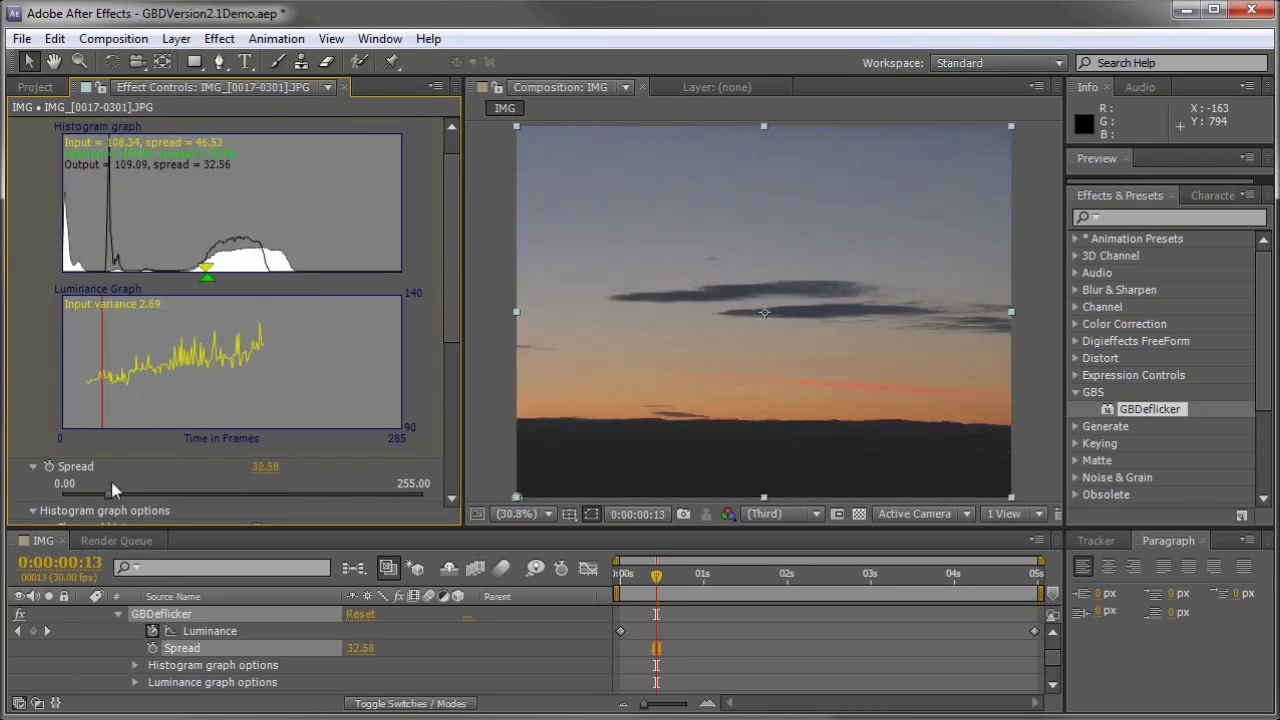
pyautogui.click(205, 272)
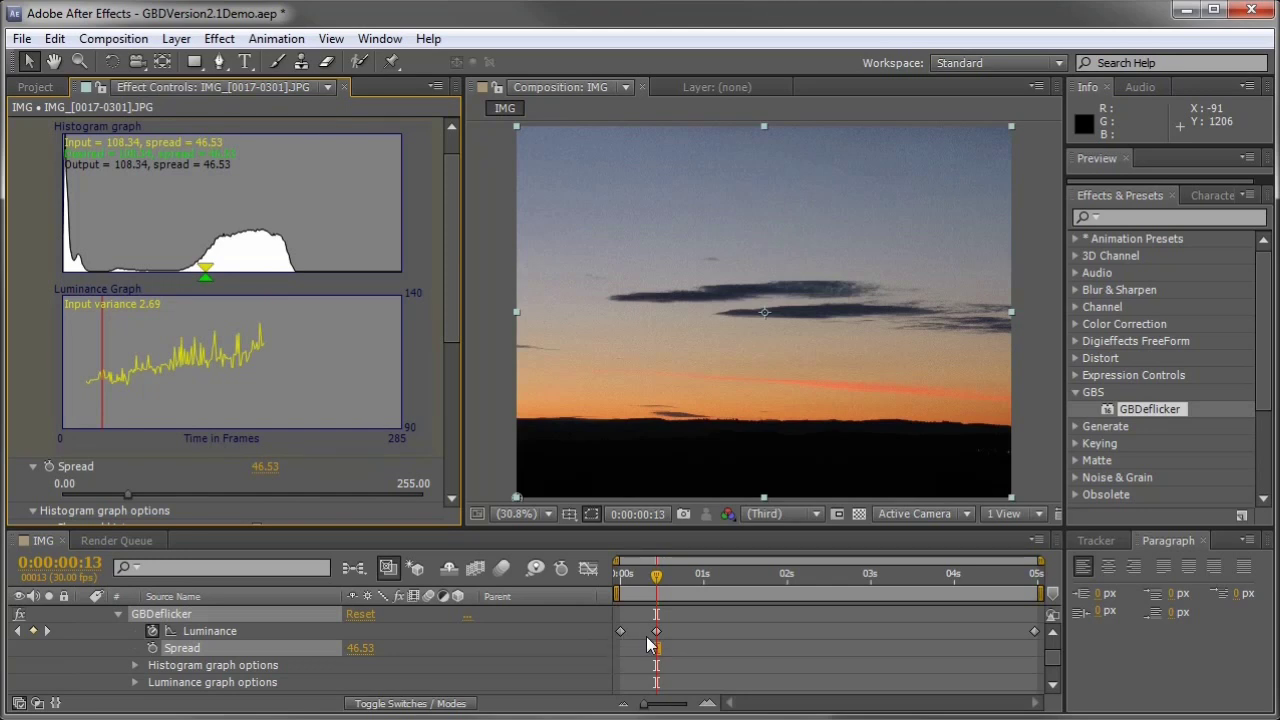
# Return to the start of the timeline and hide the output histogram.
pyautogui.press('Home')
pyautogui.scroll(-1, 281, 392)
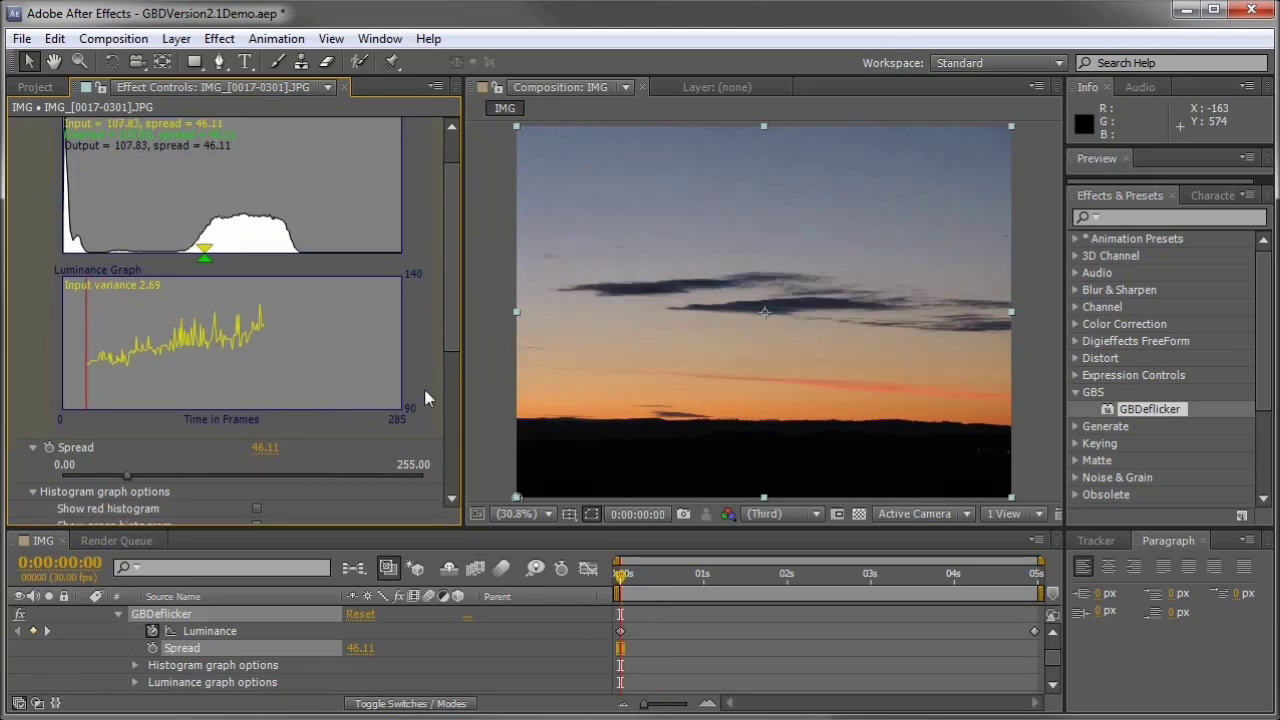
pyautogui.scroll(-6, 410, 410)
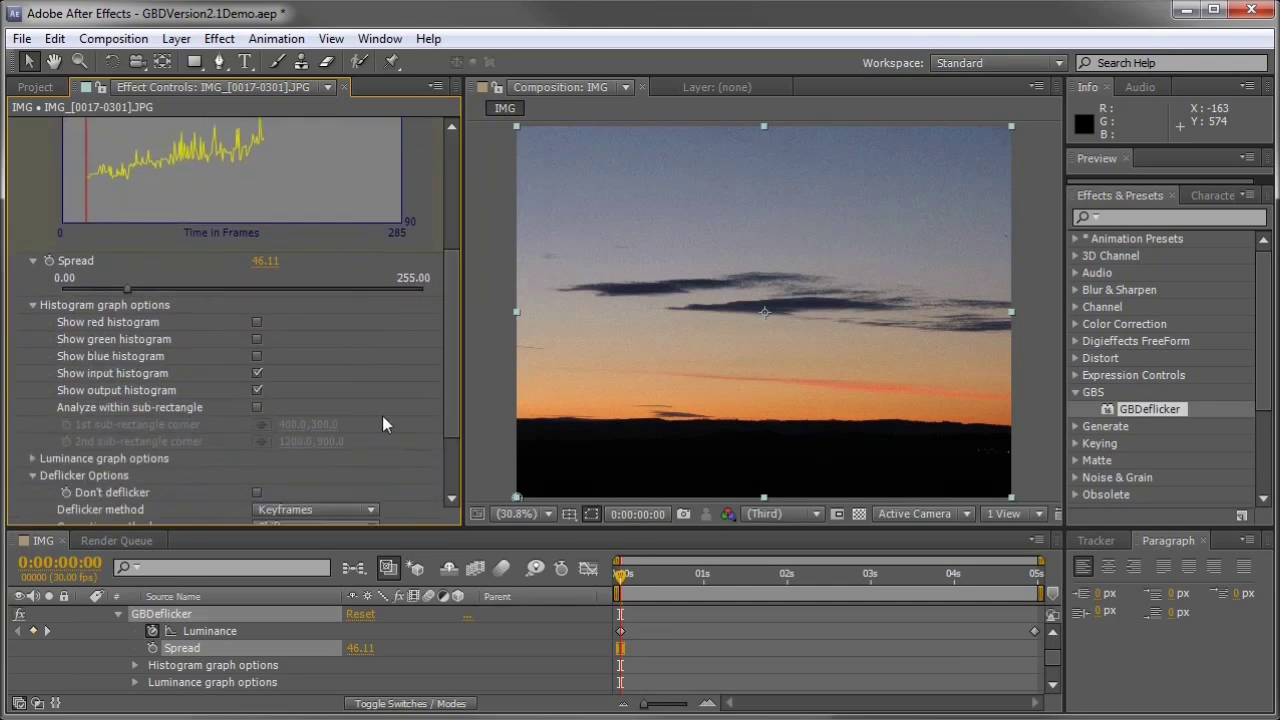
pyautogui.click(259, 389)
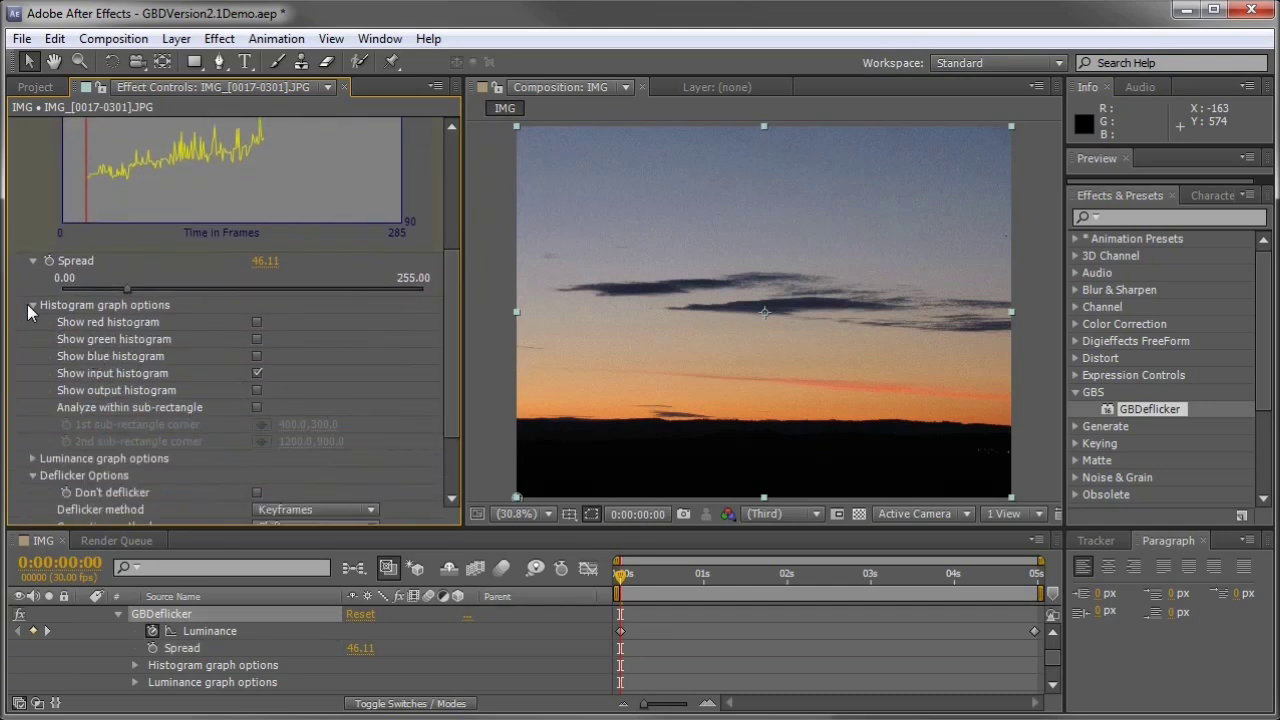
# Set the Deflicker method to Smoothing with 5 smoothing frames and preview the sunset.
pyautogui.scroll(-3, 396, 420)
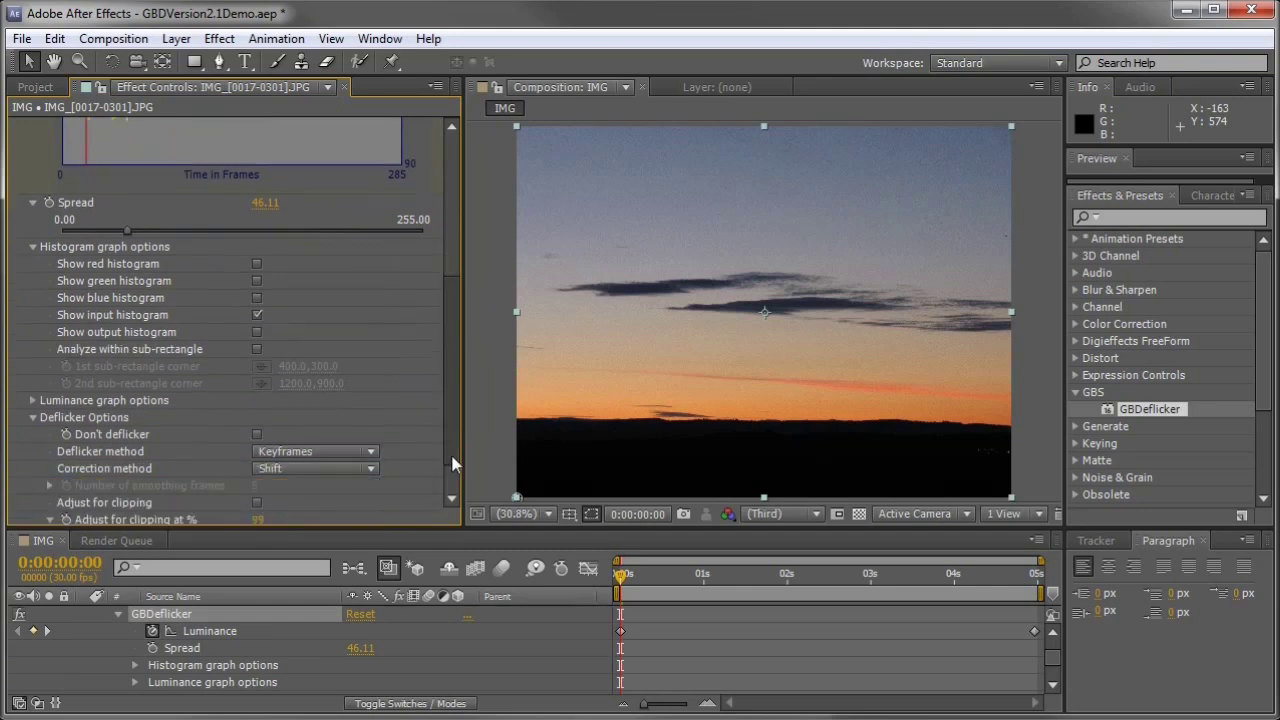
pyautogui.click(371, 403)
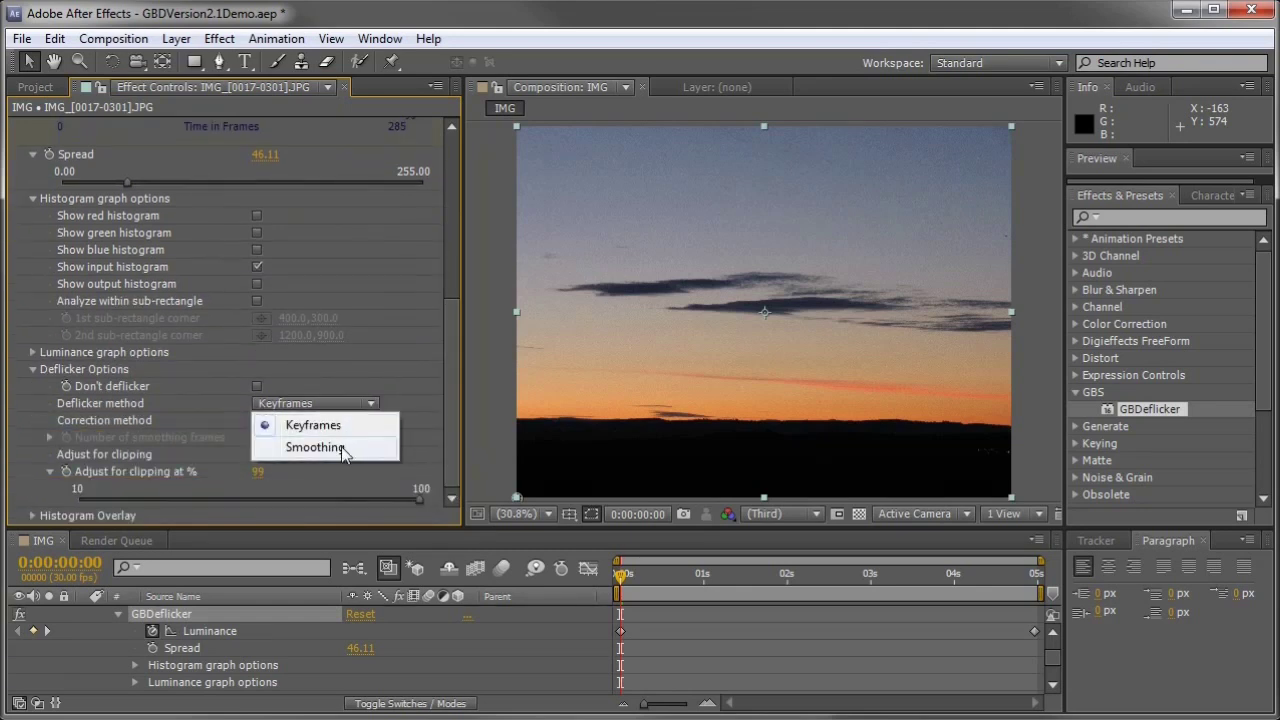
pyautogui.click(341, 448)
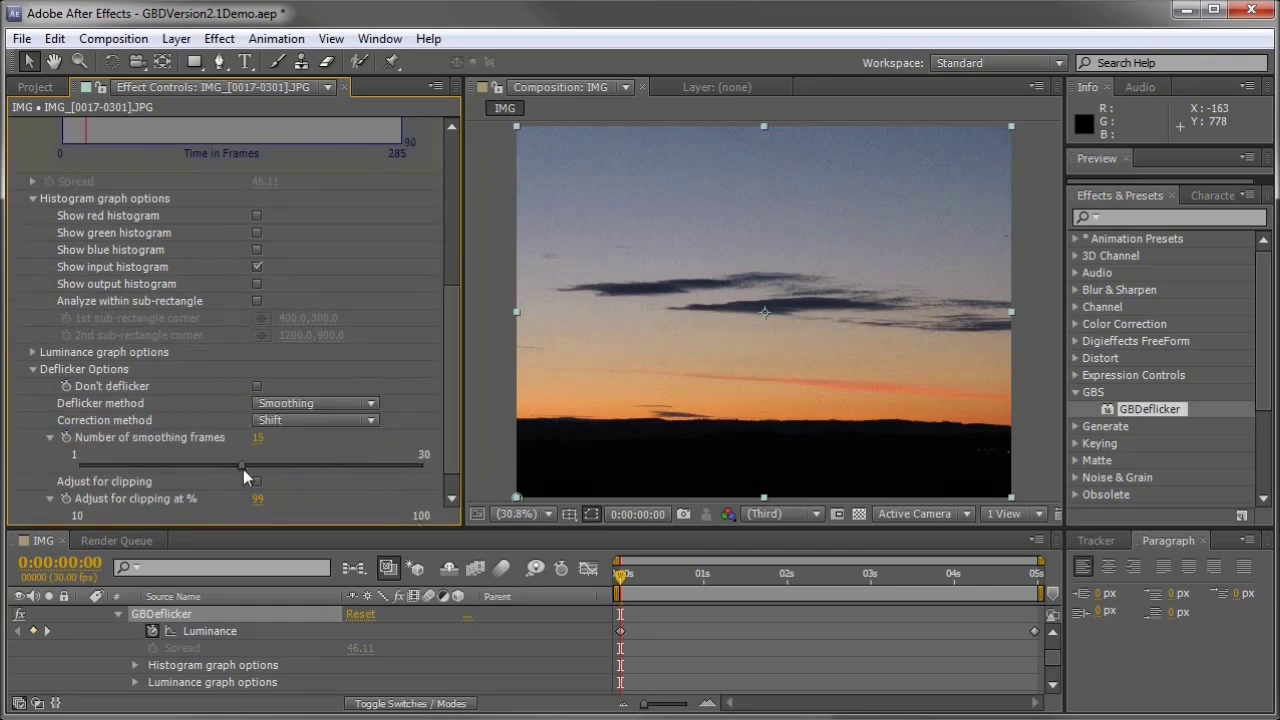
pyautogui.moveTo(191, 470); pyautogui.dragTo(130, 474)
pyautogui.press('space')
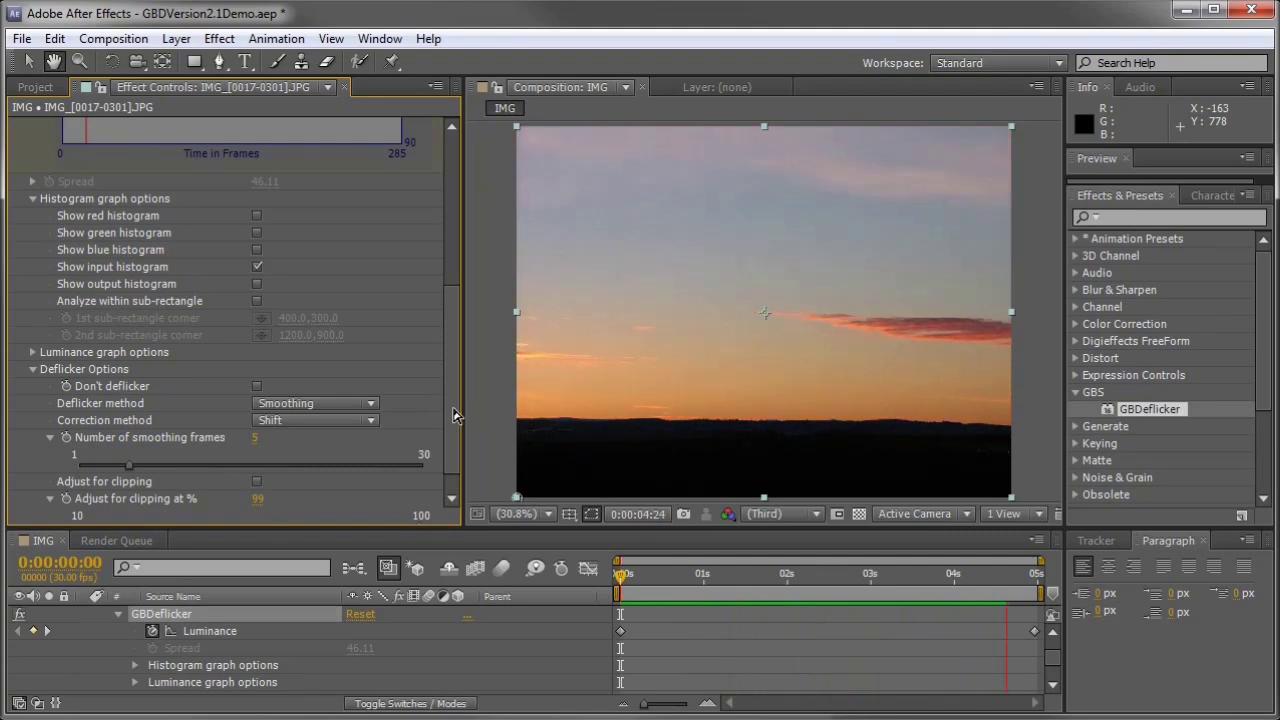
# Raise Number of smoothing frames to 30 and preview the smoothed playback.
pyautogui.scroll(4, 455, 417)
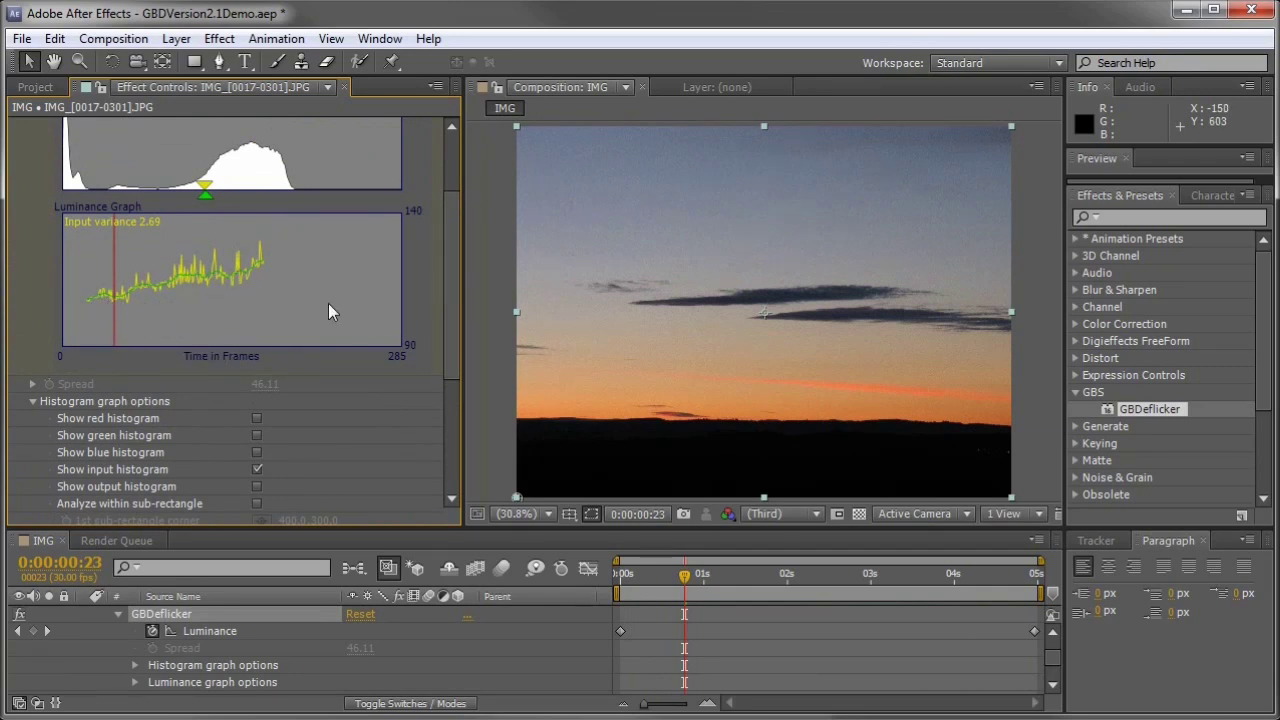
pyautogui.moveTo(443, 366); pyautogui.dragTo(443, 451)
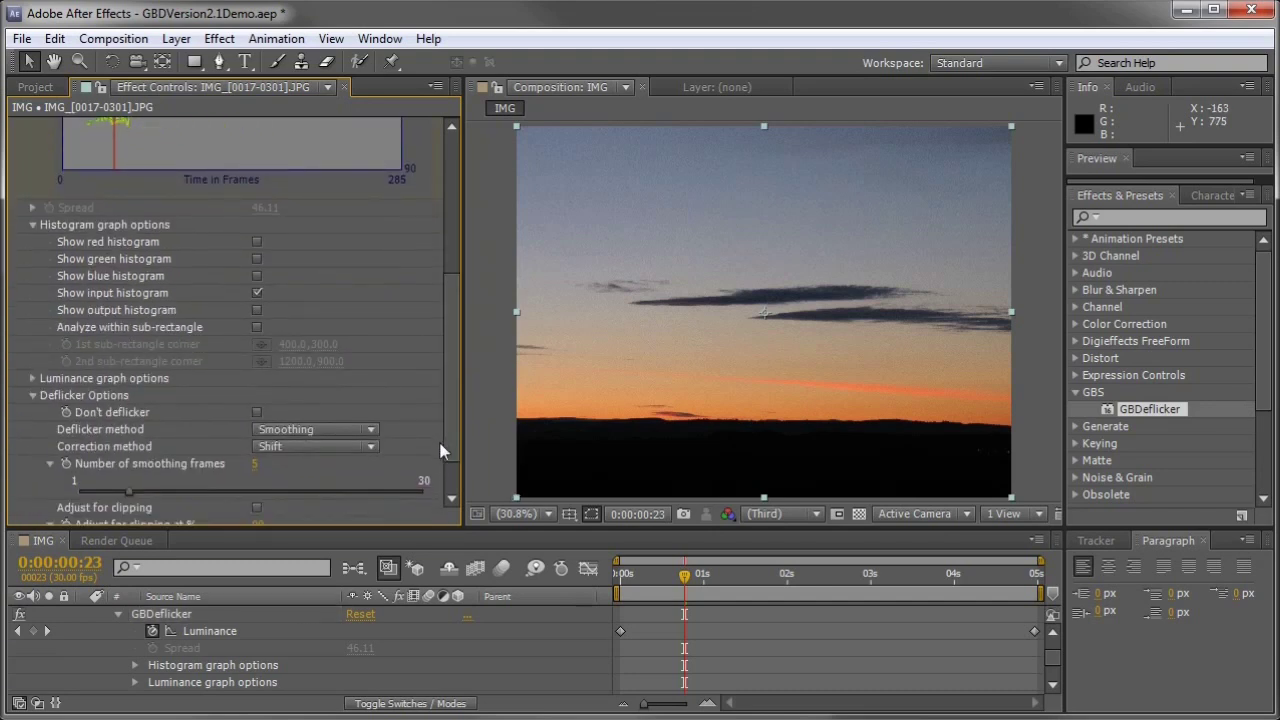
pyautogui.moveTo(129, 492); pyautogui.dragTo(416, 486)
pyautogui.press('space')
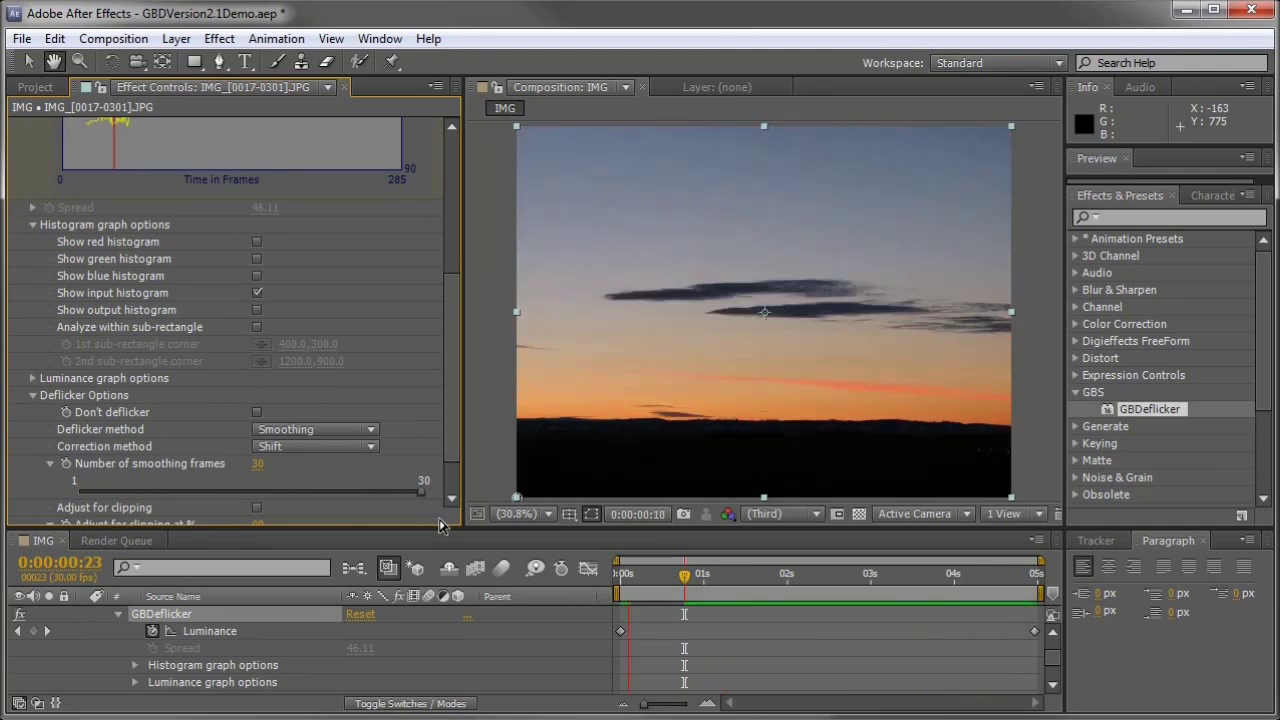
# Collapse the Histogram graph options section.
pyautogui.moveTo(447, 480); pyautogui.dragTo(451, 350)
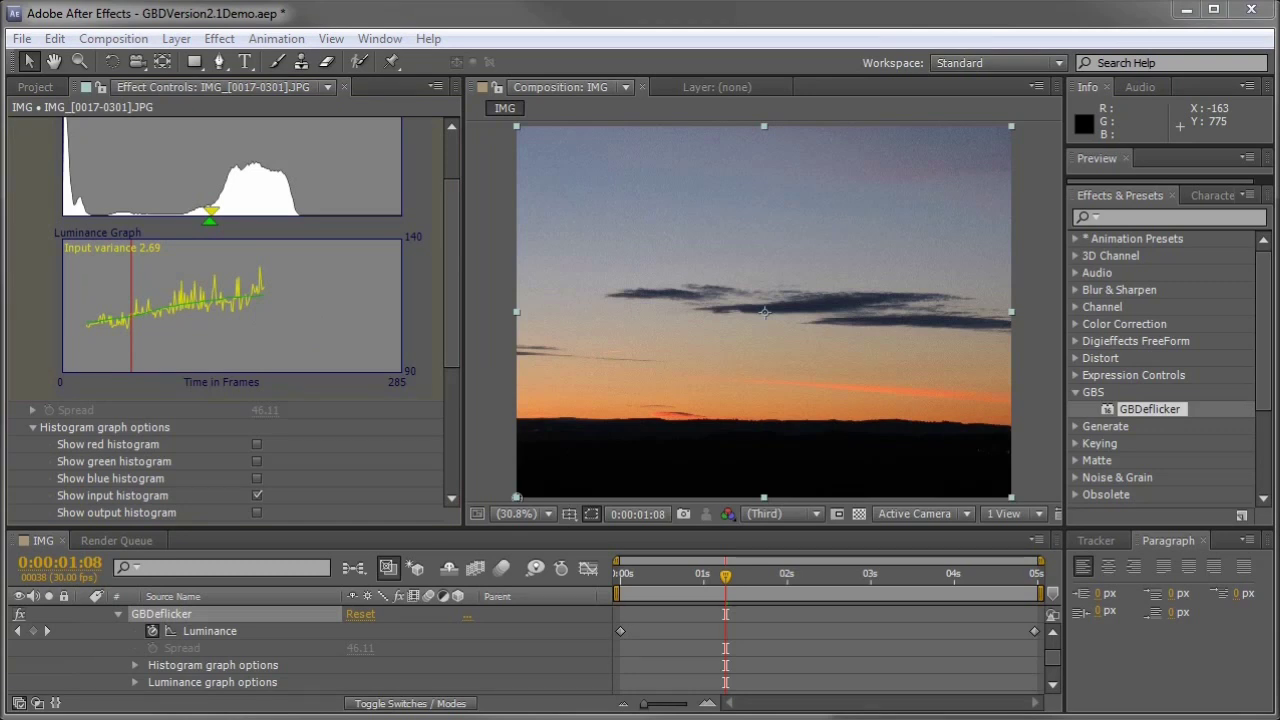
pyautogui.scroll(-2, 455, 385)
pyautogui.moveTo(452, 372); pyautogui.dragTo(452, 370)
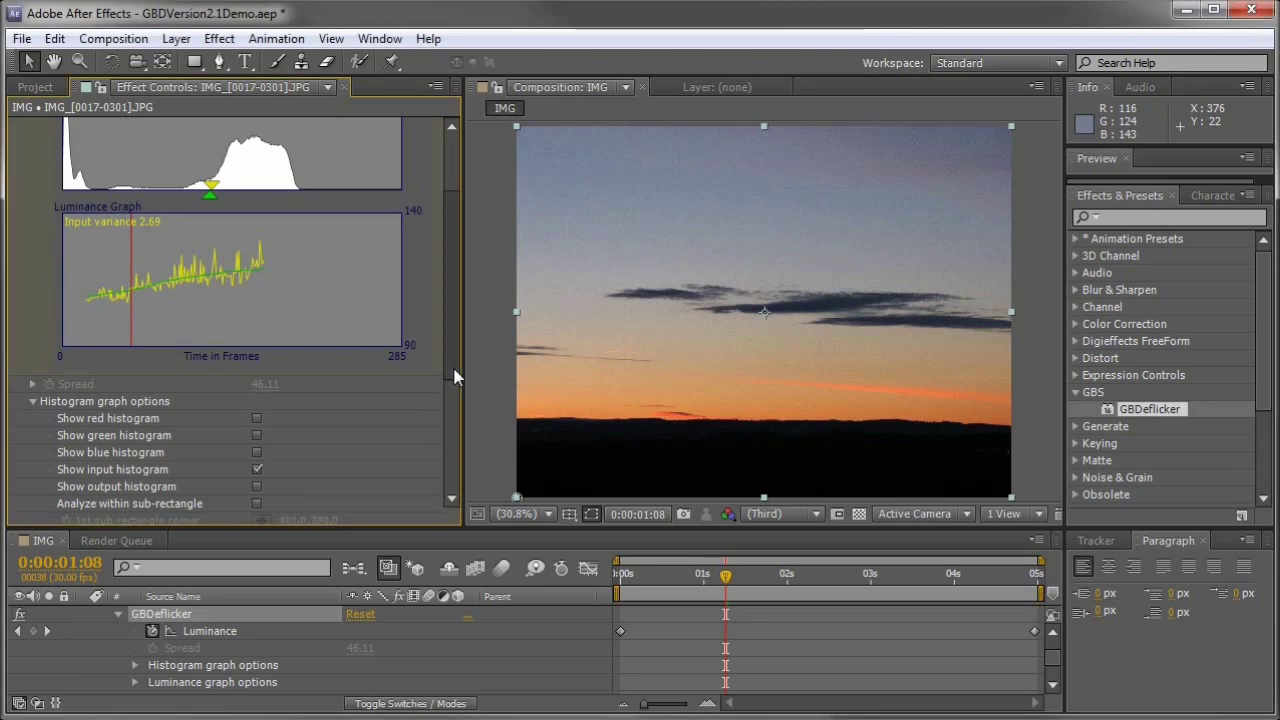
pyautogui.click(32, 401)
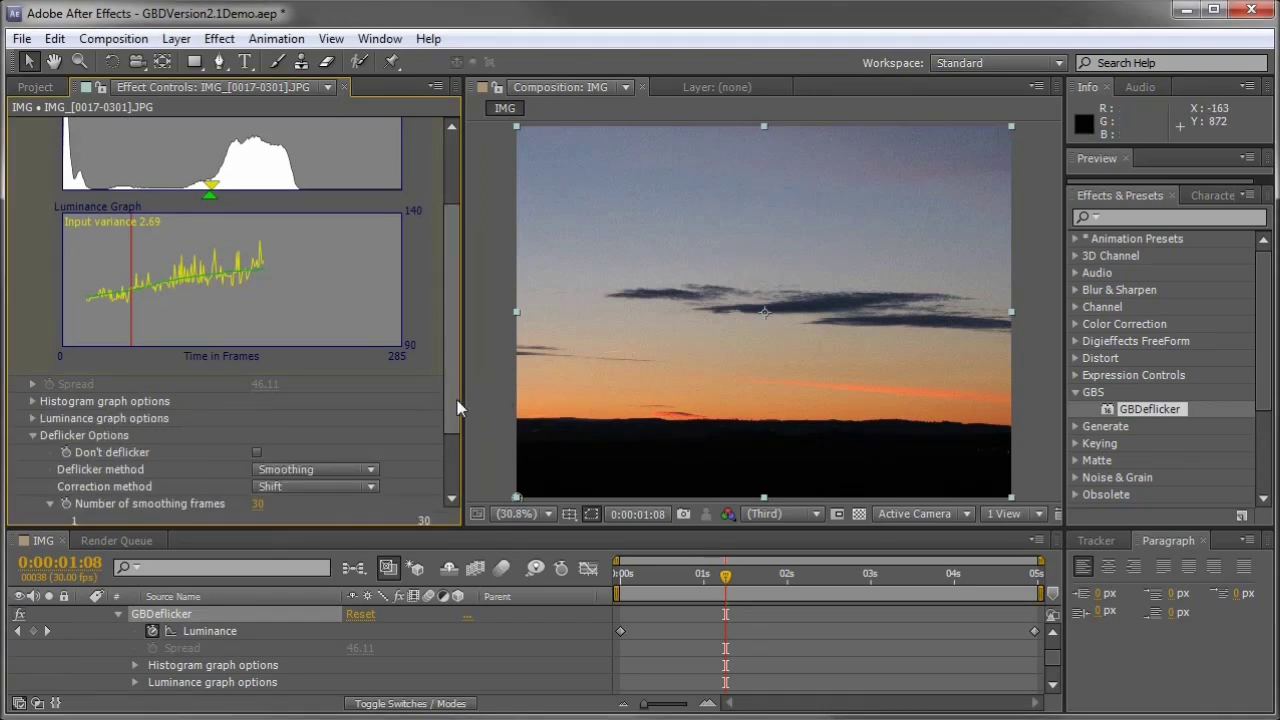
pyautogui.scroll(-6, 448, 470)
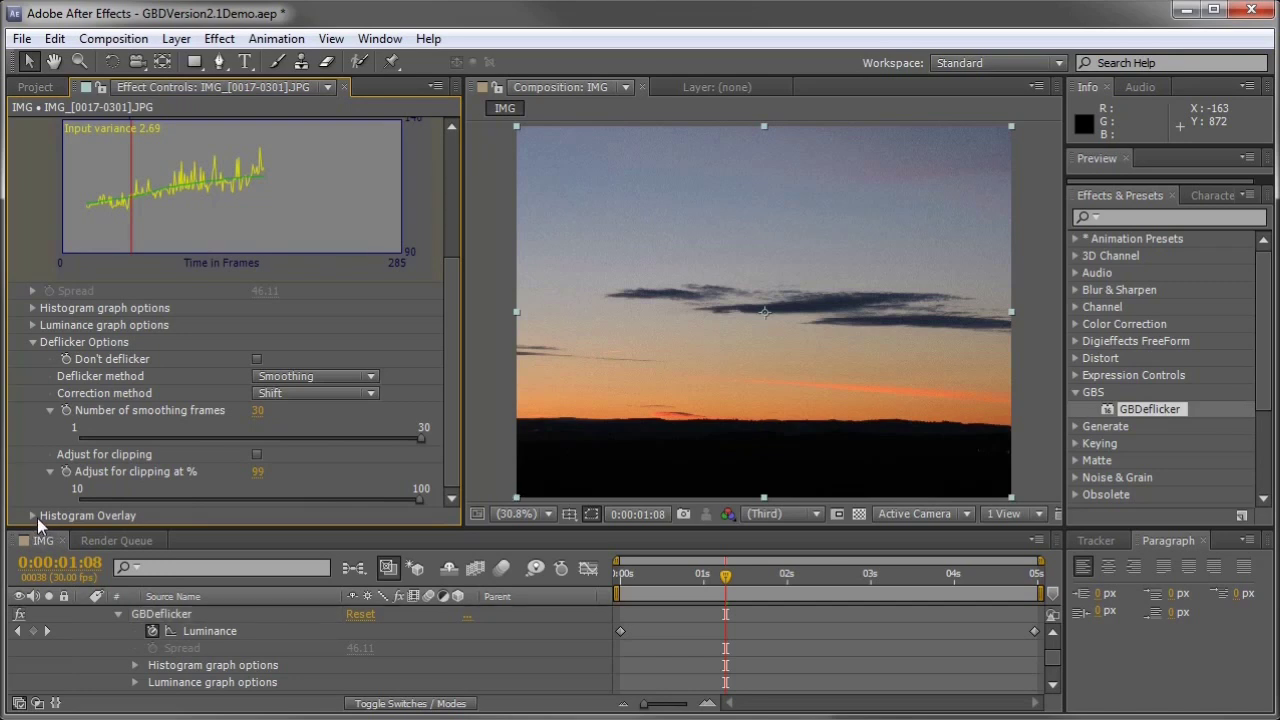
# Enable Draw Histogram under Histogram Overlay and preview the overlaid output.
pyautogui.click(35, 516)
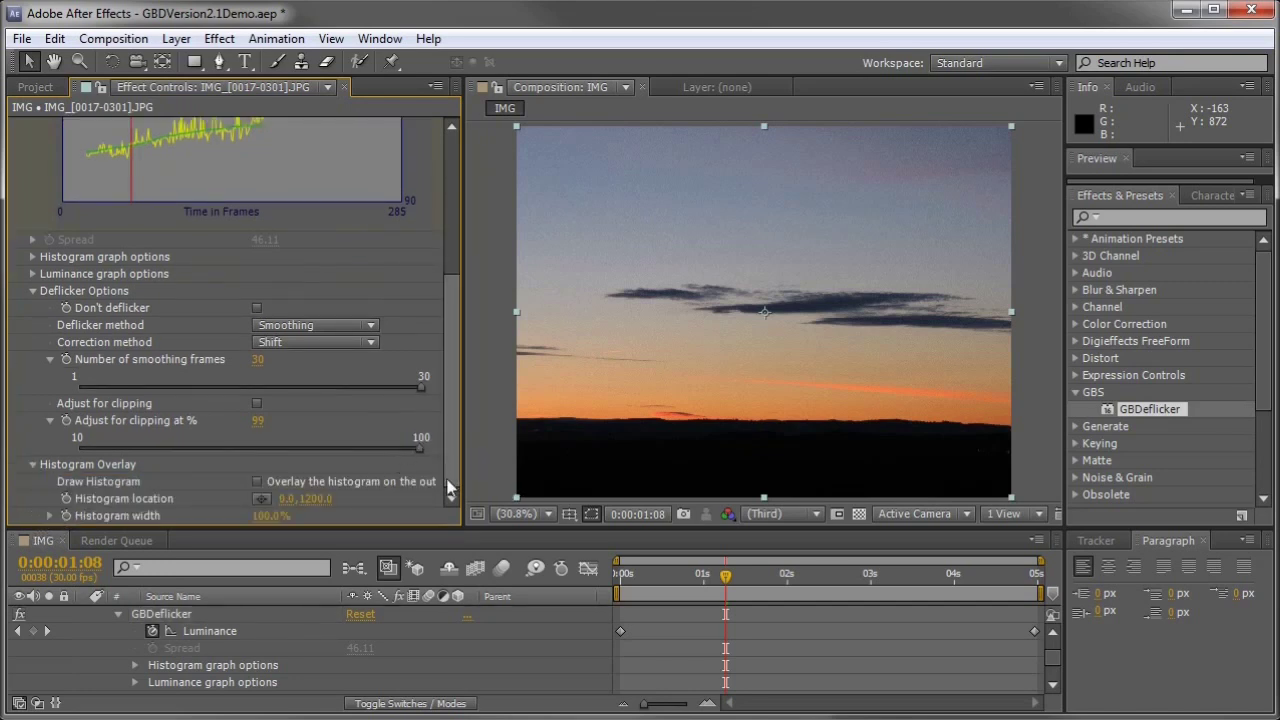
pyautogui.click(256, 481)
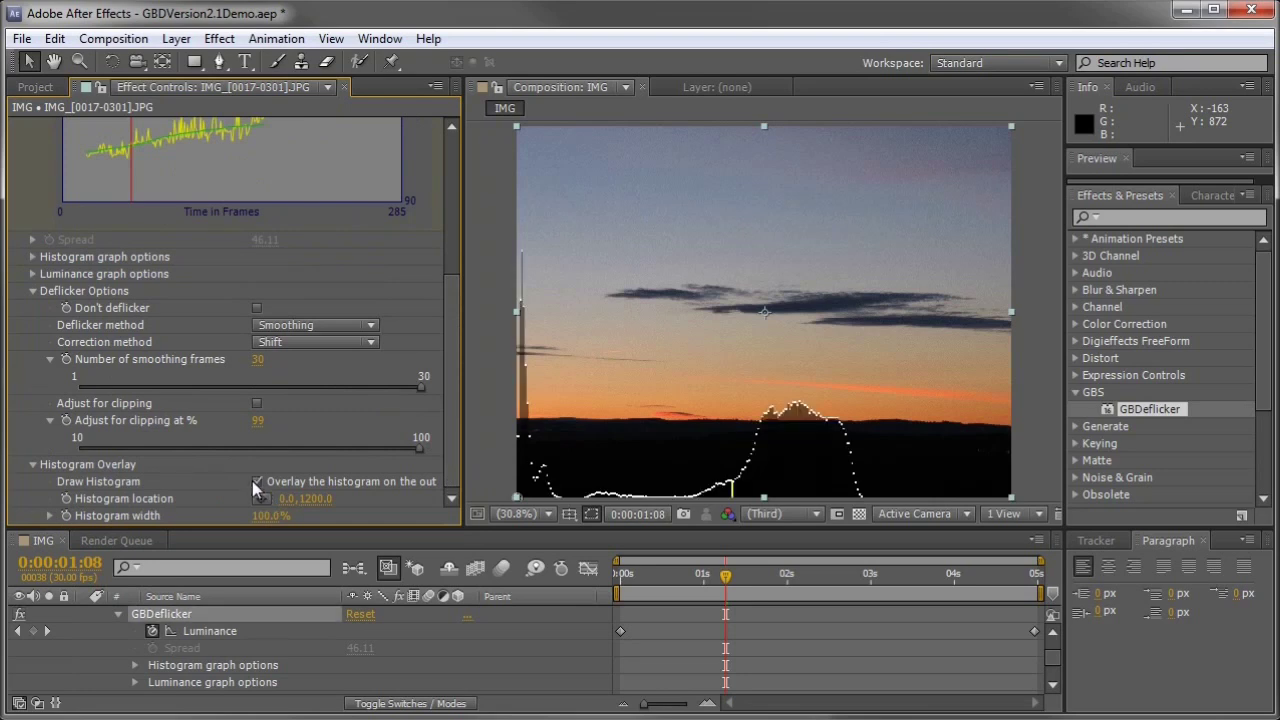
pyautogui.press('space')
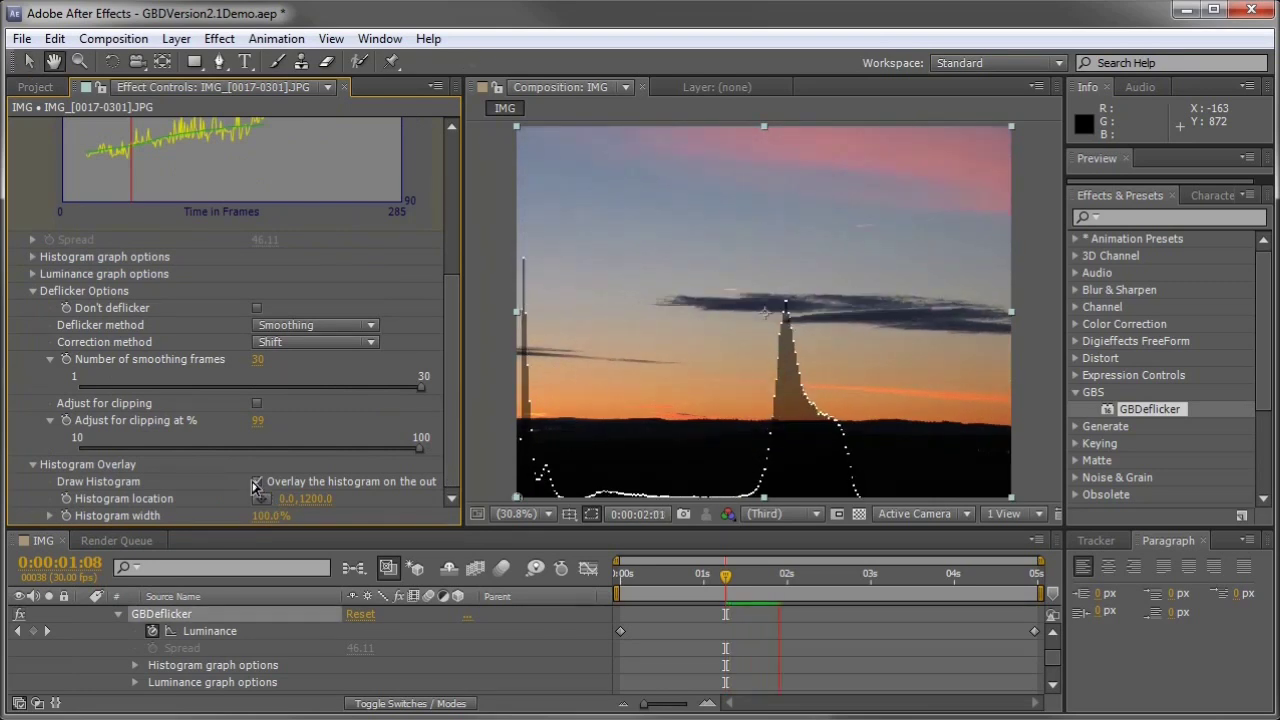
# Toggle Don't deflicker on and back off to compare, then replay the preview.
pyautogui.click(257, 308)
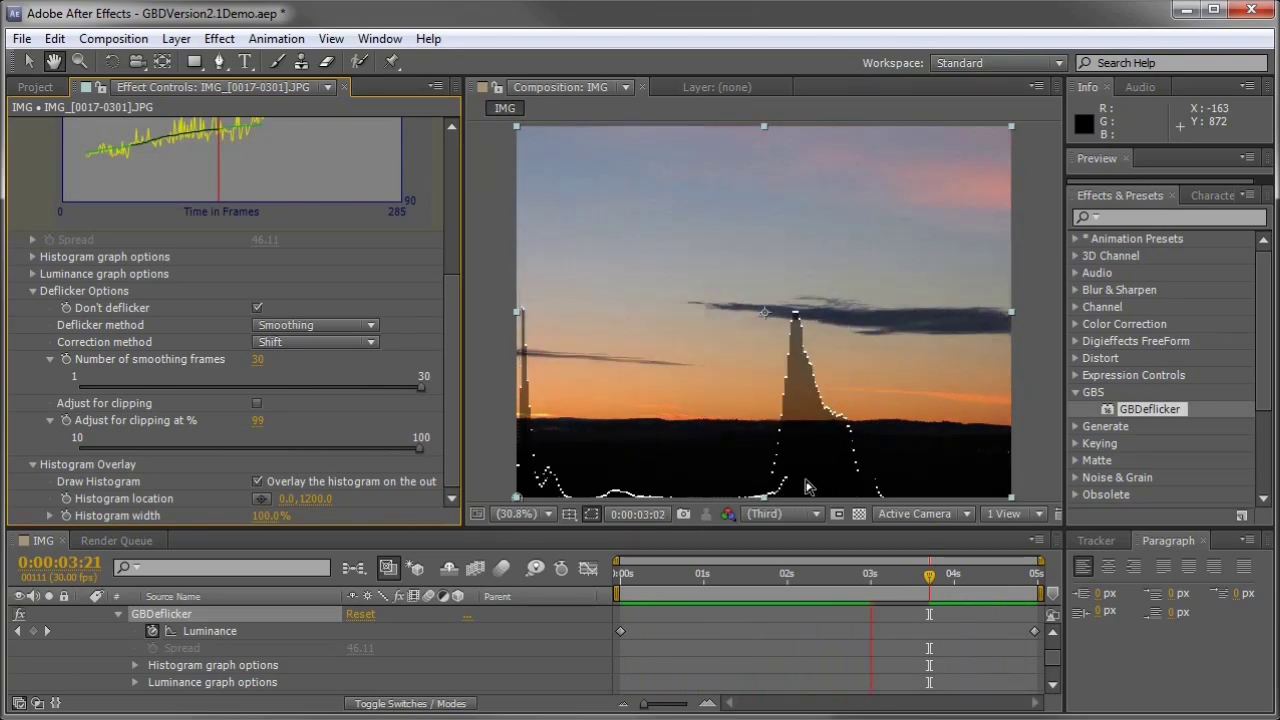
pyautogui.click(259, 309)
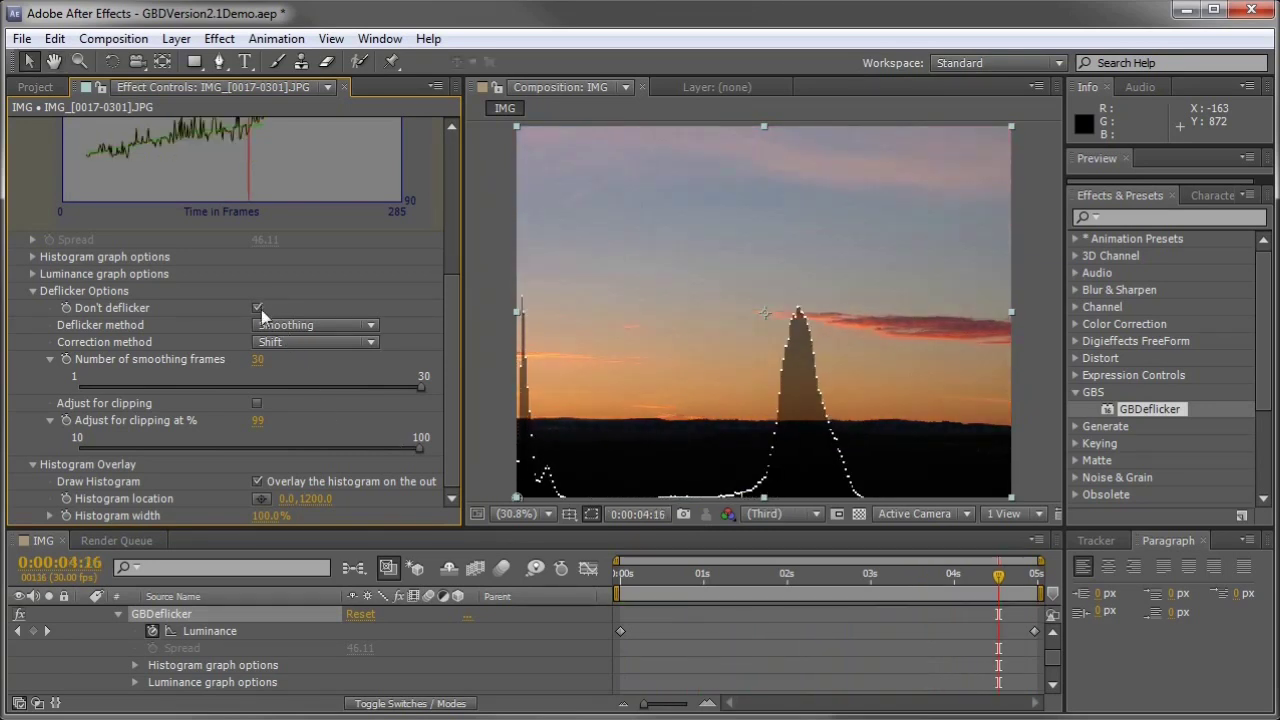
pyautogui.press('space')
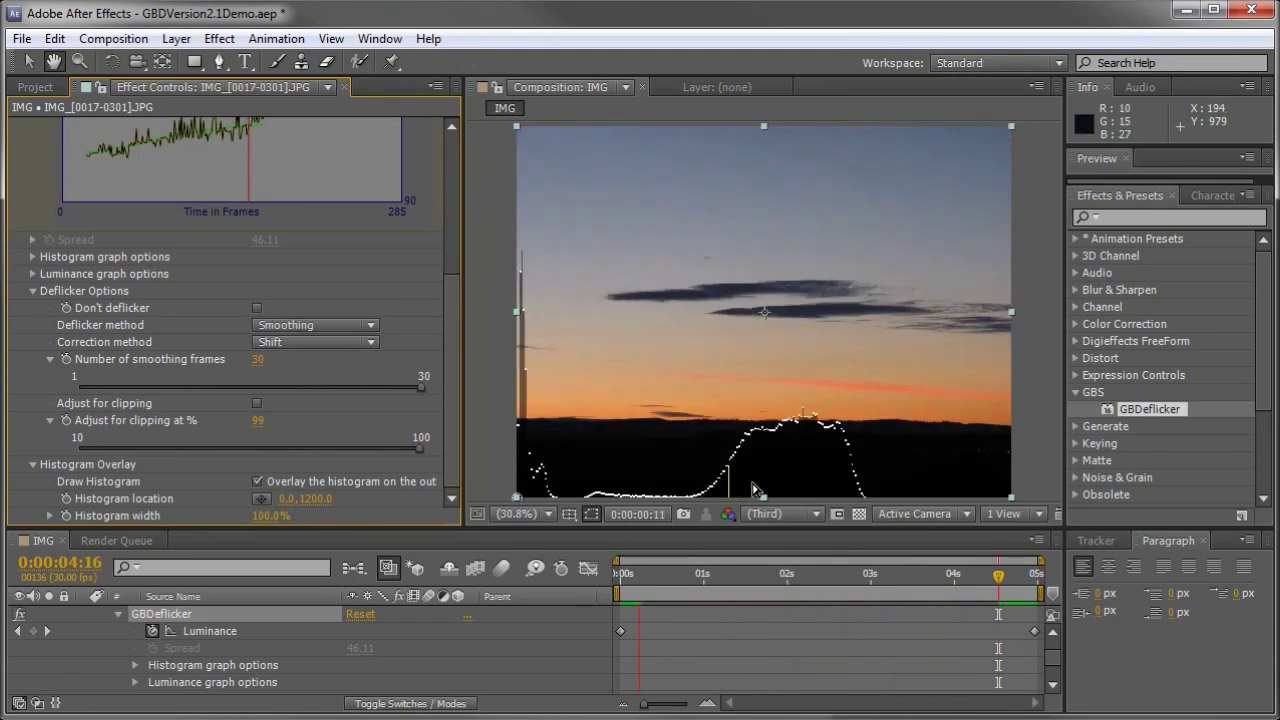